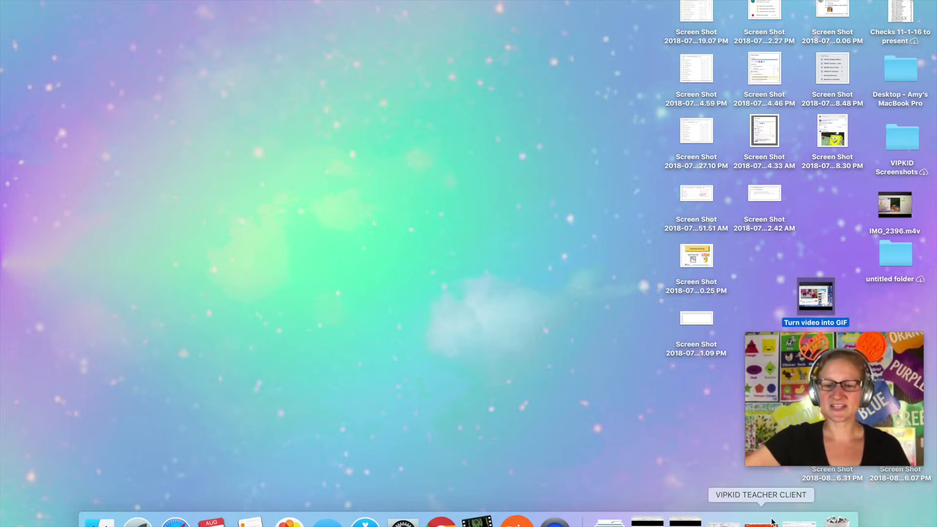
Step: Open the My Planner spreadsheet and look over the version notes and links on its Check For Updates sheet
left_click(805, 521)
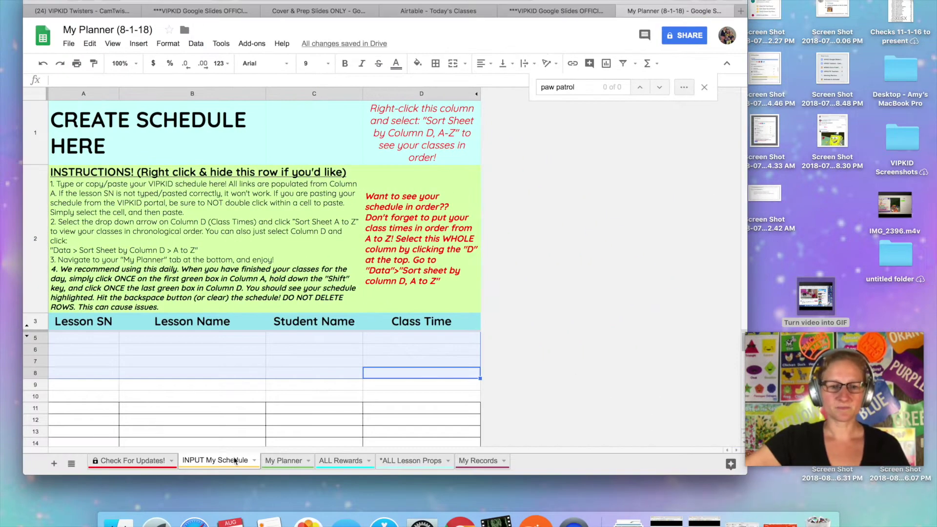
left_click(168, 463)
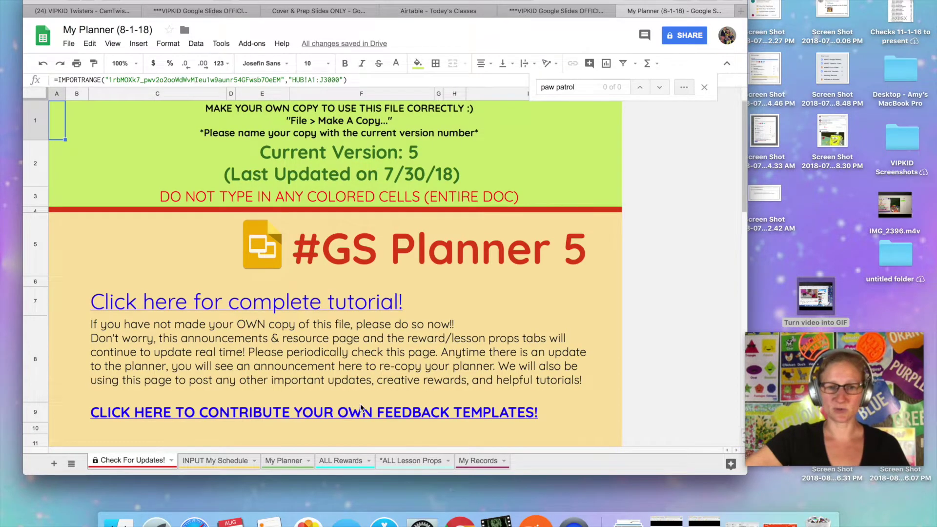
mouse_move(361, 407)
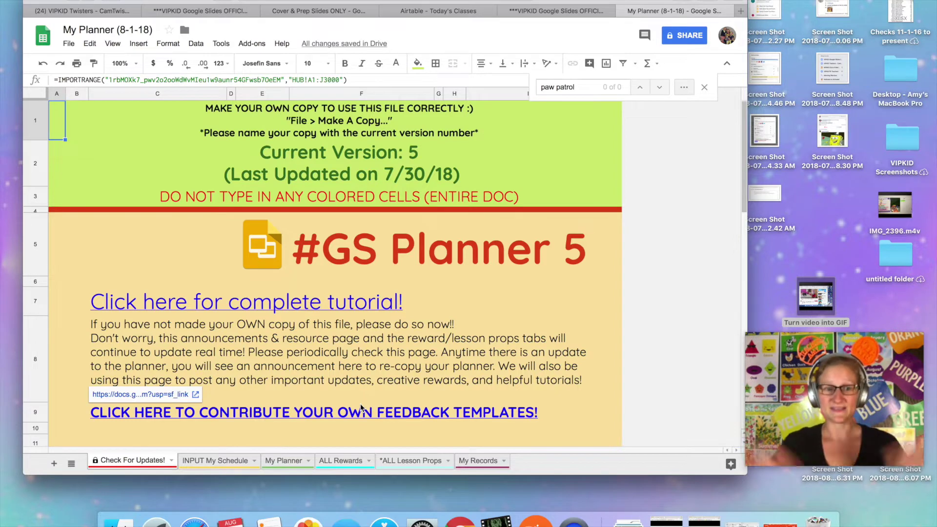
Step: Open the INPUT My Schedule sheet, switch to VIPKIDT and copy the four Aug 10 2018 booked classes
left_click(223, 463)
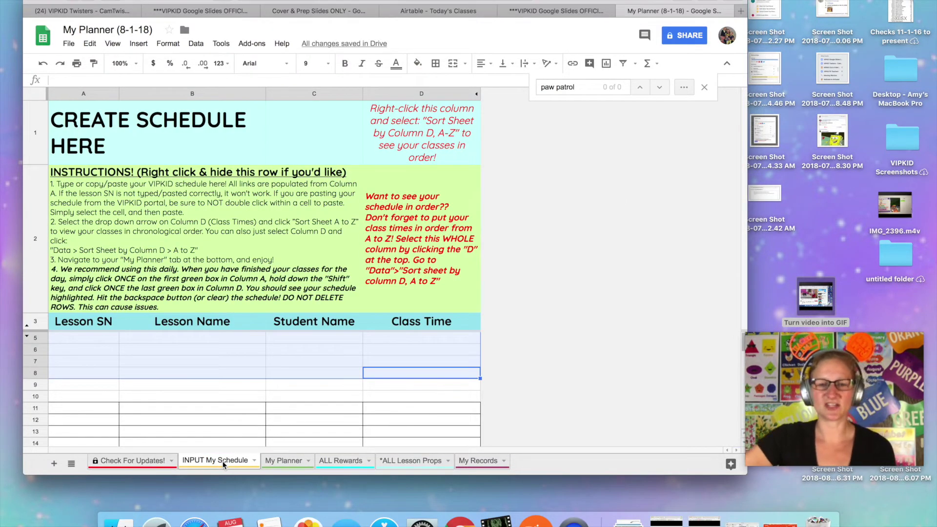
left_click(536, 521)
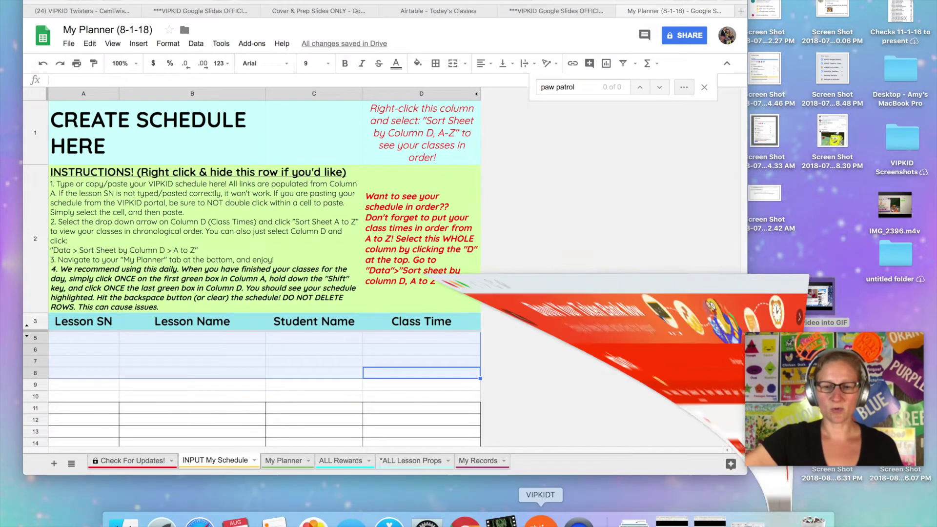
left_click_drag(732, 54, 659, 4)
scroll(703, 288, "down", 5)
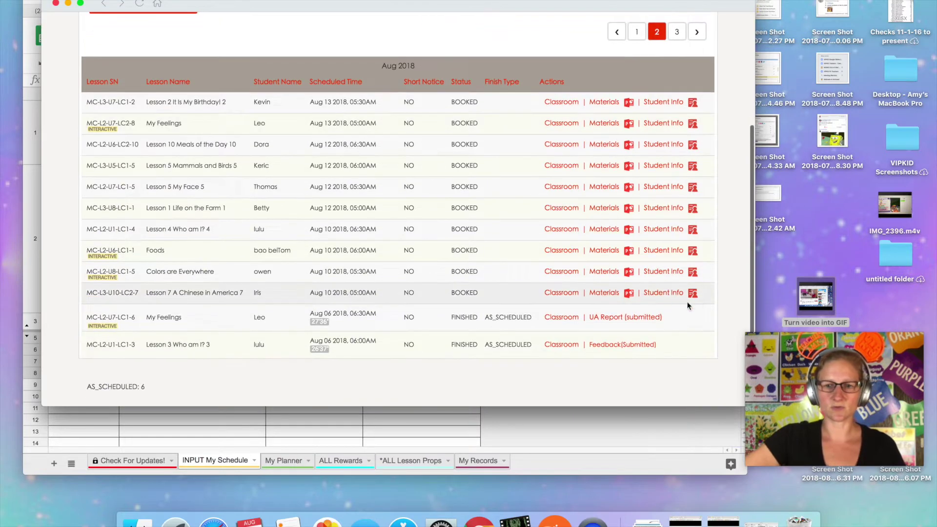
left_click_drag(706, 296, 86, 228)
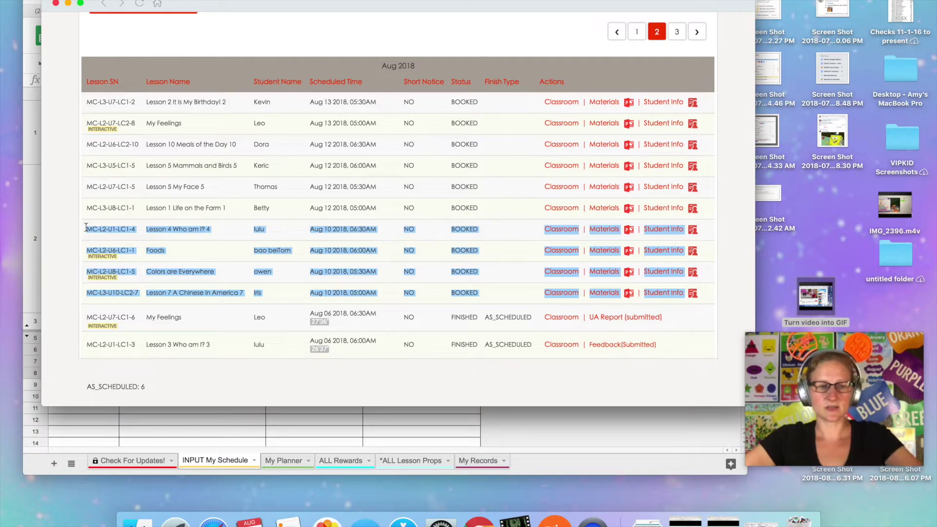
Step: Paste the copied classes into the INPUT My Schedule sheet starting at cell A5 and sort the sheet by column D, A to Z
left_click(81, 423)
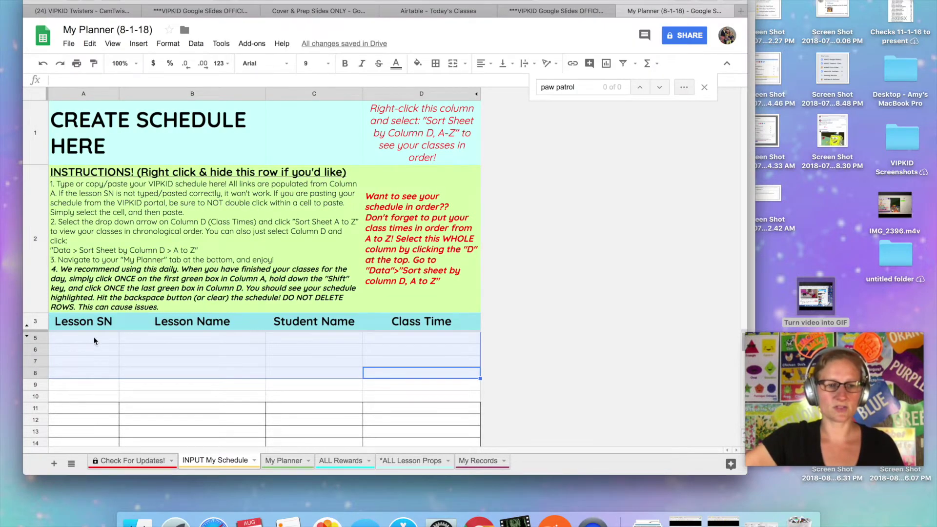
left_click(94, 341)
type("MC-L2-U1-LC1-4\tLesson 4 Who am I? 4\tlulu\tAug 10 2018, 06:30AM MC-L2-U6-LC1-1\tFoods\tbao beiTom\tAug 10 2018, 06:00AM MC-L2-U8-LC1-5\tColors are Everywhere\towen\tAug 10 2018, 05:30AM MC-L3-U10-LC2-7\tLesson 7 A Chinese in America 7\tIris\tAug 10 2018, 05:00AM")
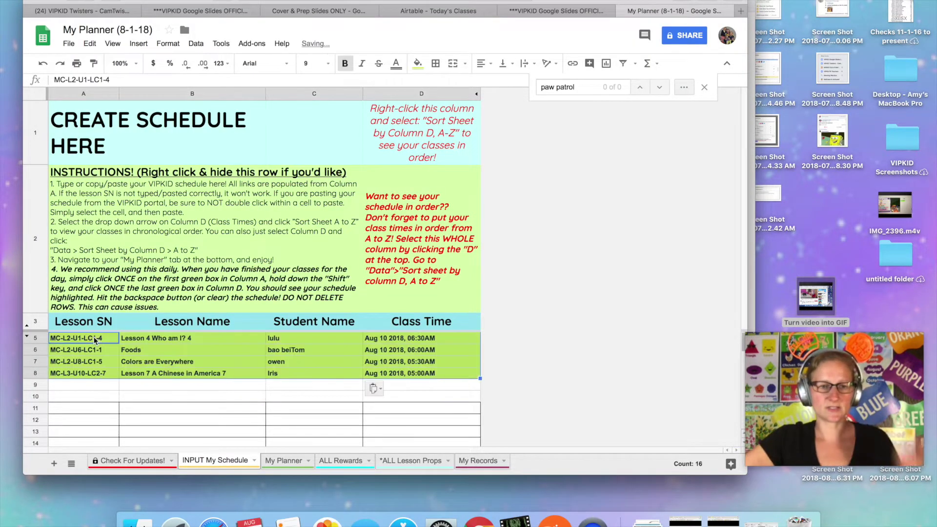
left_click(469, 96)
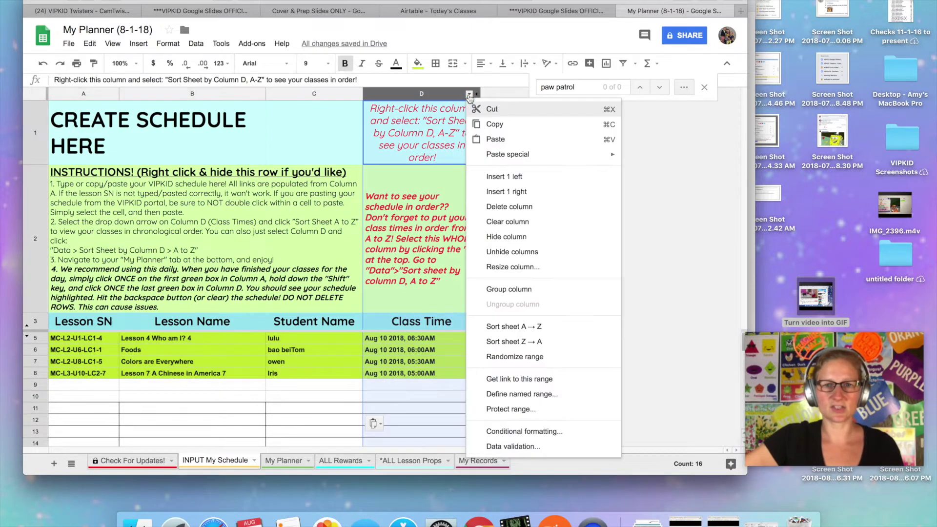
left_click(502, 327)
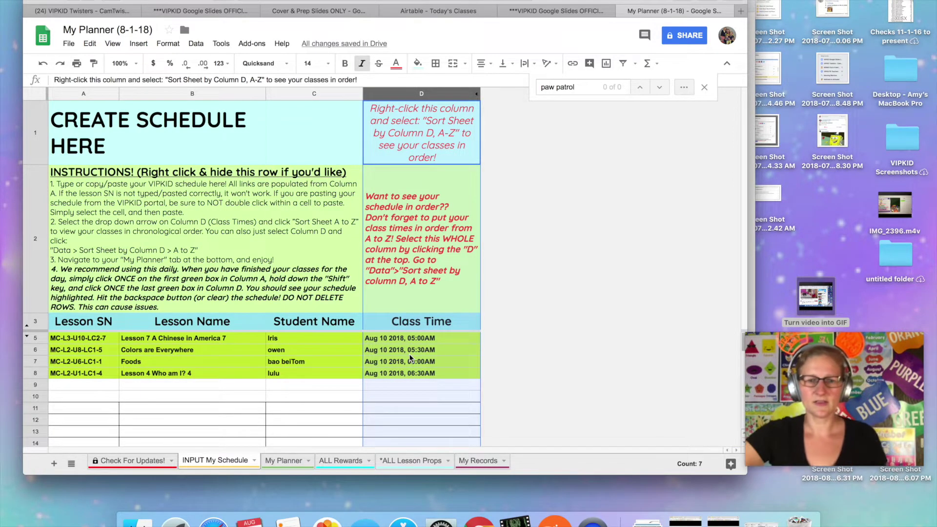
Step: Review each scheduled class's lesson notes, lesson props and reward columns on the My Planner sheet
left_click(283, 461)
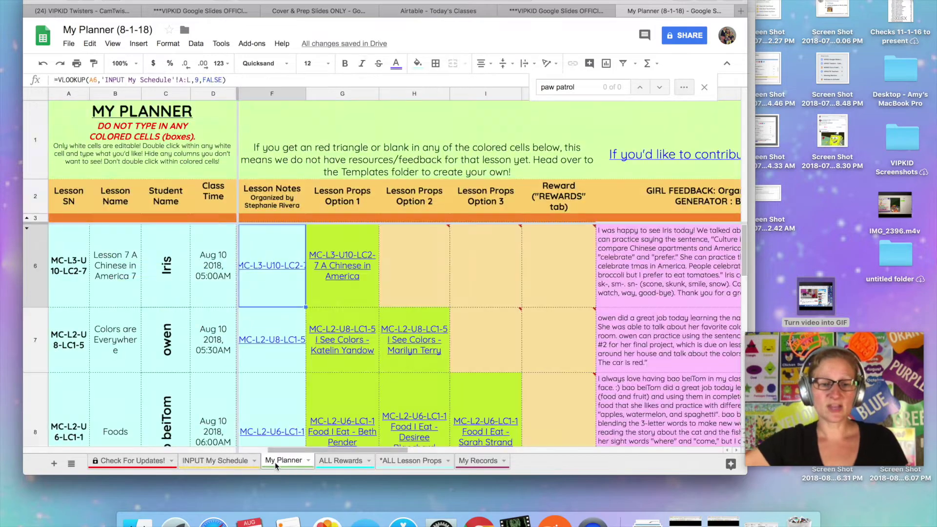
scroll(423, 356, "down", 2)
scroll(422, 356, "left", 2)
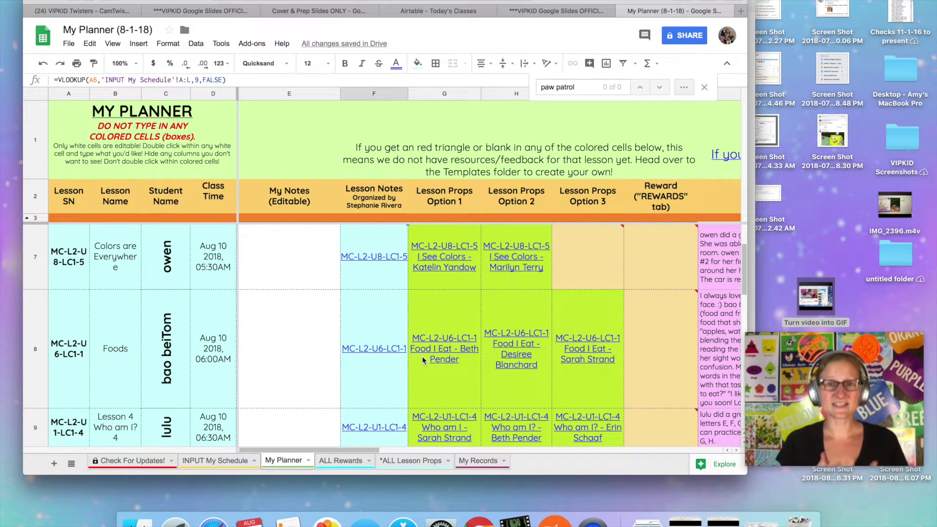
scroll(422, 356, "up", 1)
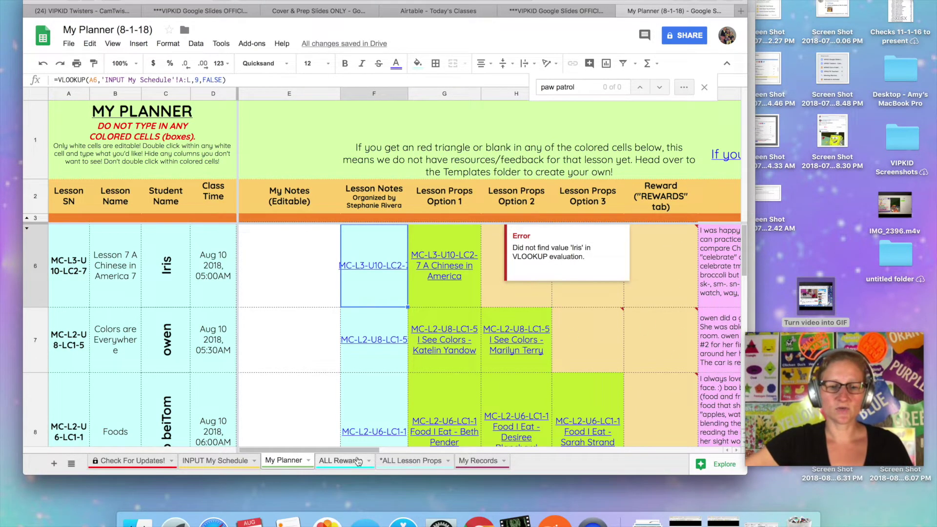
Step: On the ALL Rewards sheet, start a fresh find-in-sheet search and choose the first scheduled student in cell D3
left_click(341, 465)
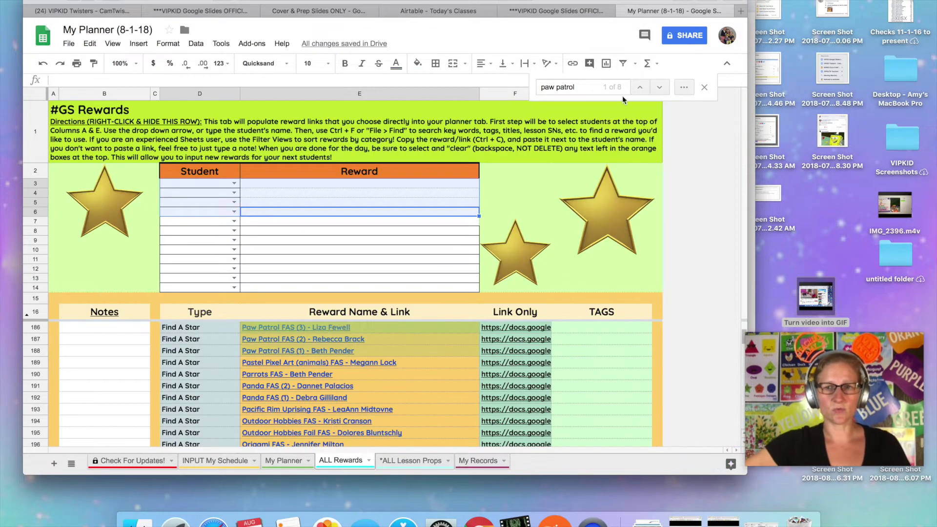
left_click(704, 87)
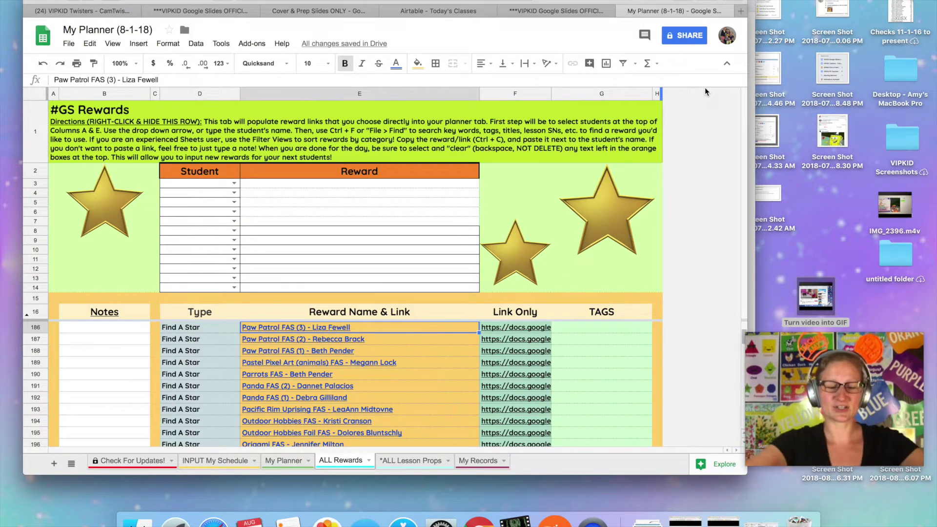
key("super+f")
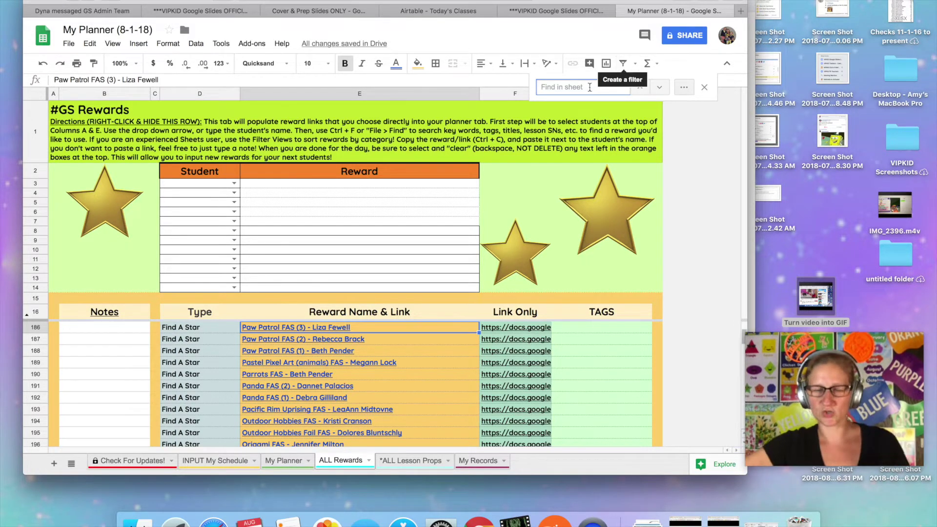
left_click(233, 184)
left_click(229, 196)
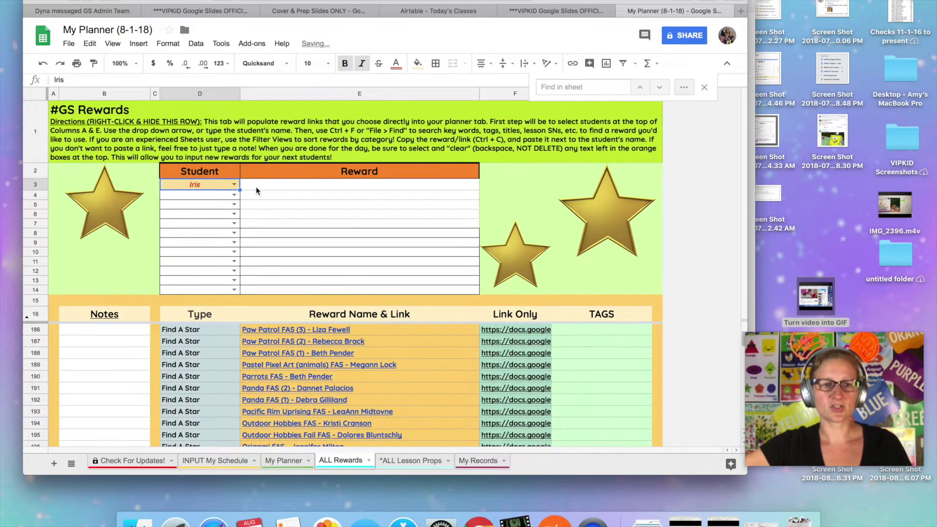
Step: Search for "Animal fails" and copy the Cute Animal Fails FAS (4) reward link into cell E3 for the first student
left_click(283, 186)
left_click(595, 85)
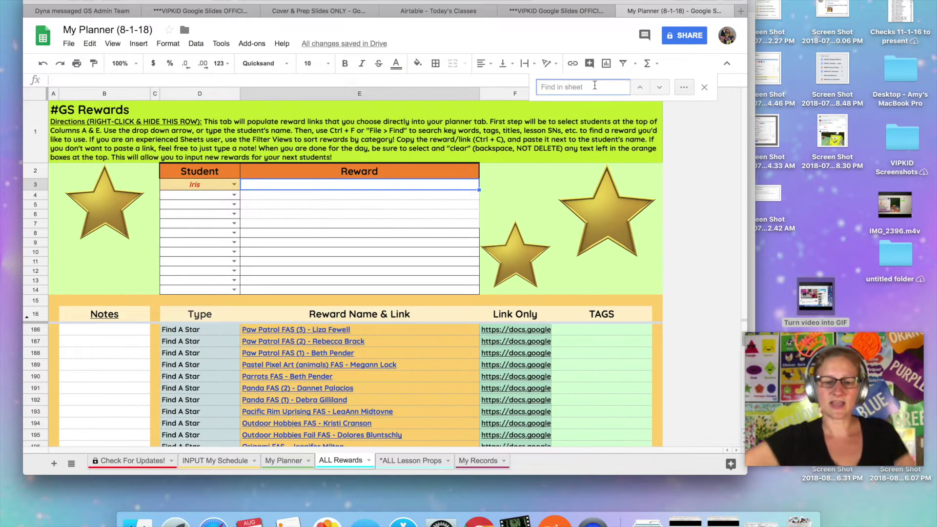
type("Animal fails")
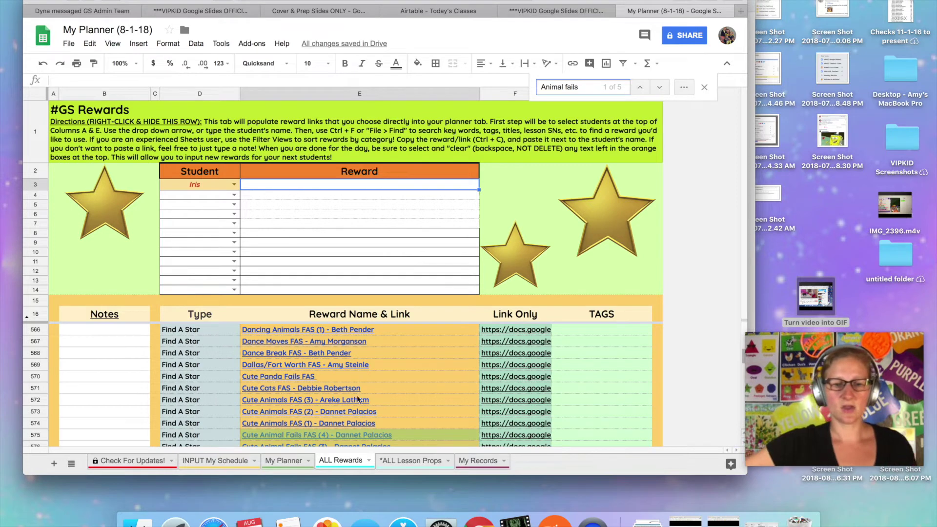
left_click(358, 435)
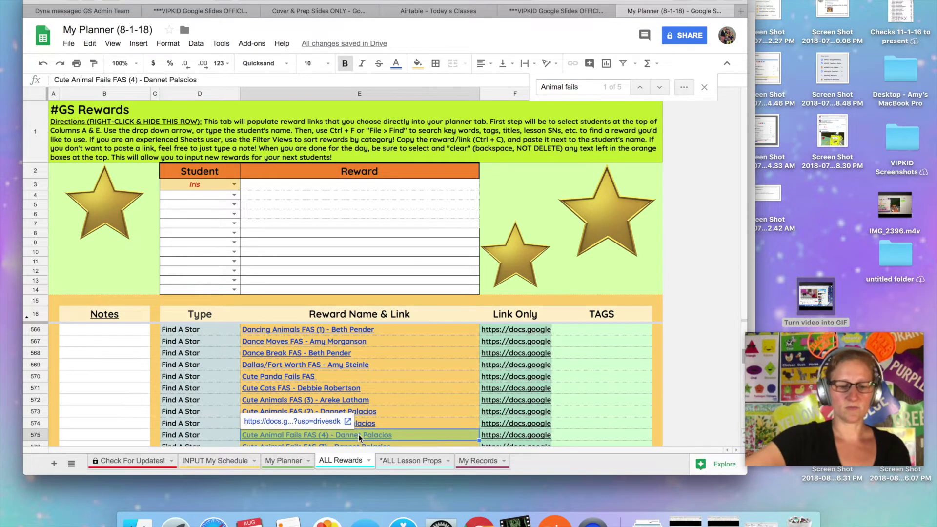
left_click(292, 184)
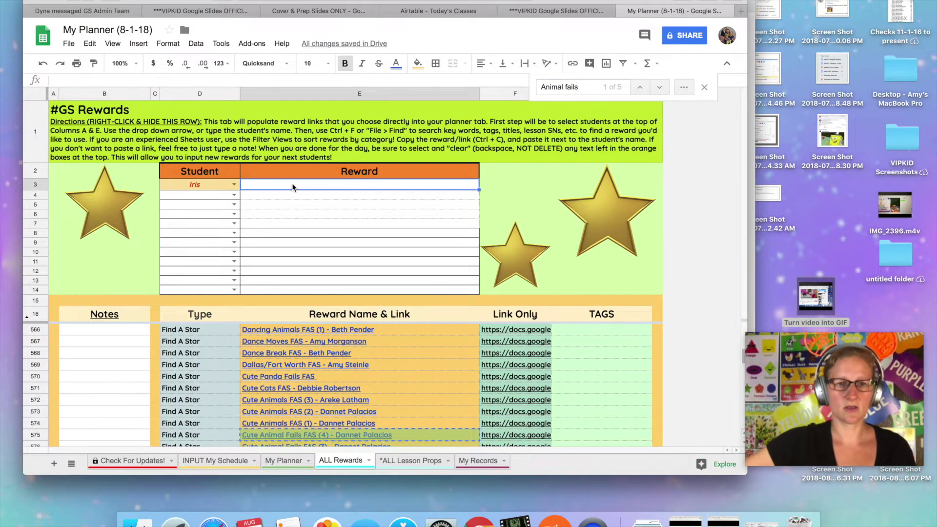
key("ctrl+v")
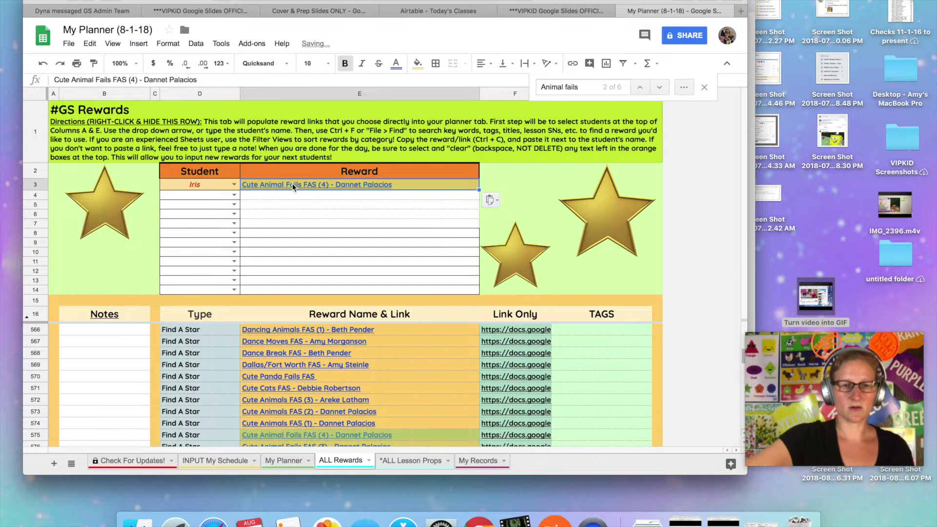
Step: Choose the second scheduled student in D4, search for "color hunt" and copy the Color Hunt Spinning Wheel reward link into E4
left_click(233, 195)
left_click(174, 224)
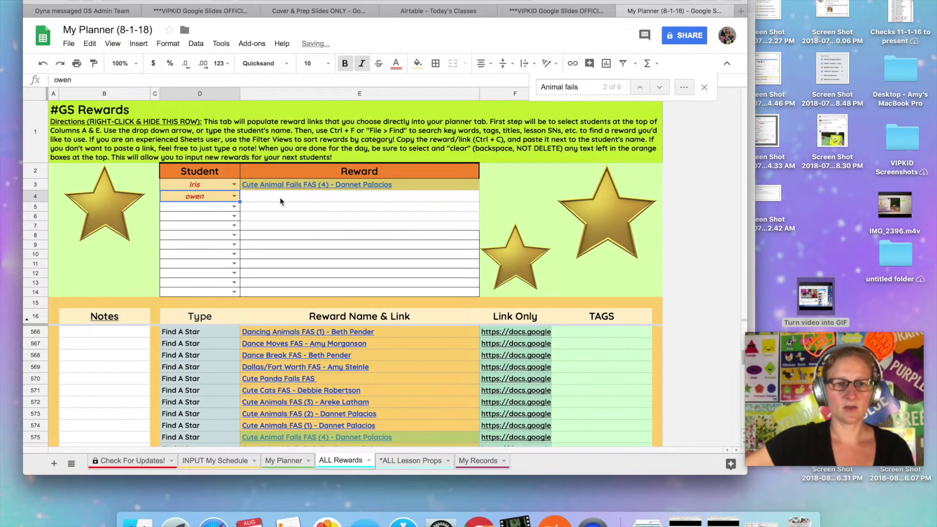
left_click(558, 84)
type("color hunt")
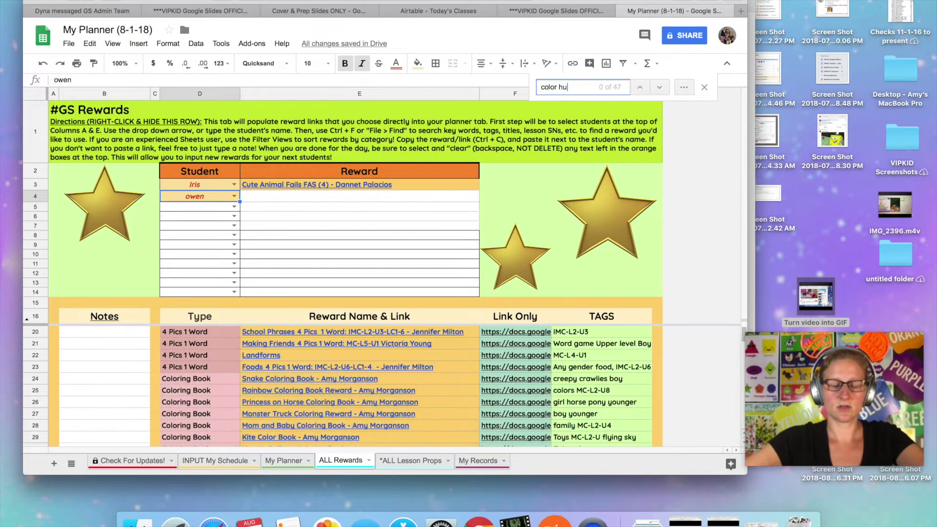
left_click(329, 437)
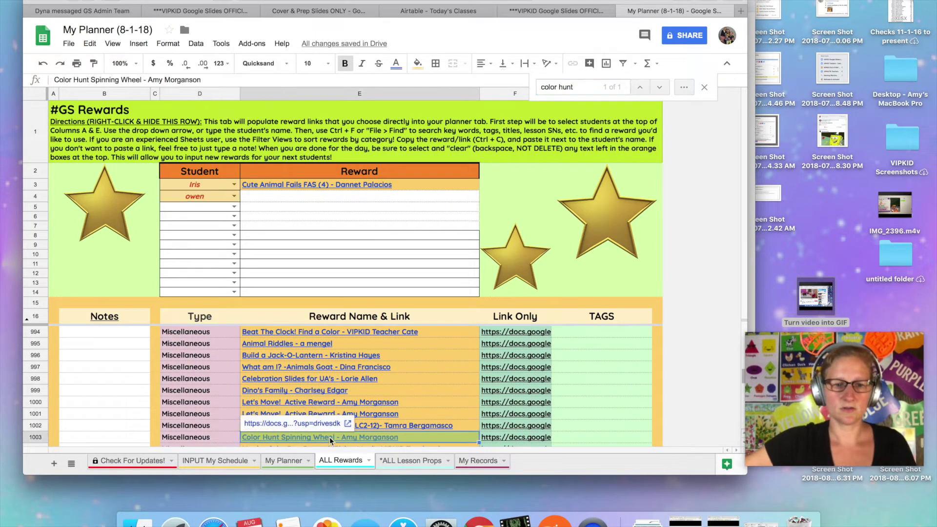
left_click(280, 200)
key("cmd+v")
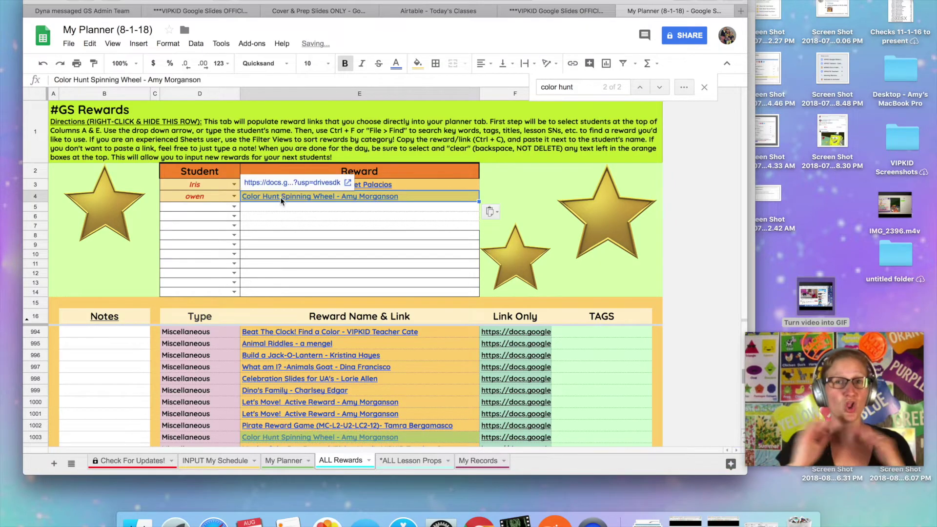
Step: Choose the third scheduled student in D5, search for "pizza and pets" and copy the Pizza and Pets FAS reward link into E5
left_click(233, 206)
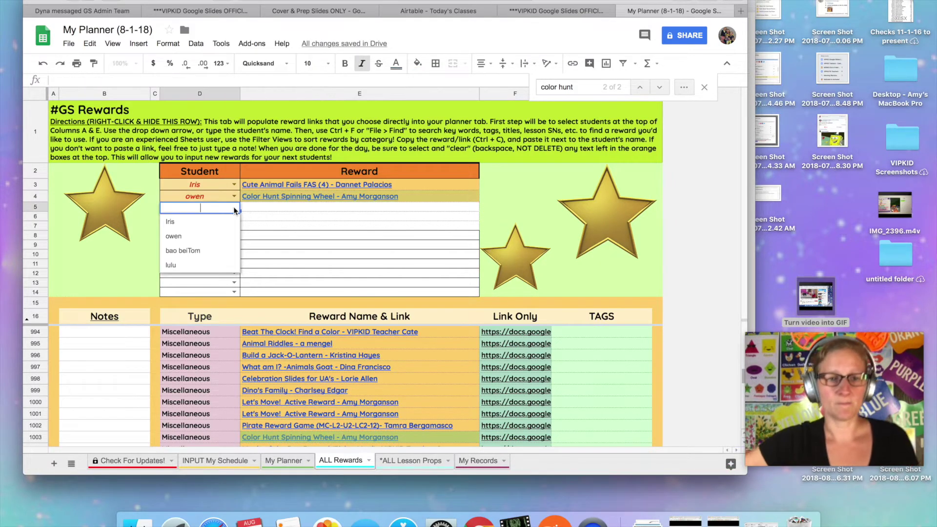
left_click(205, 251)
triple_click(584, 89)
type("pizza and pets")
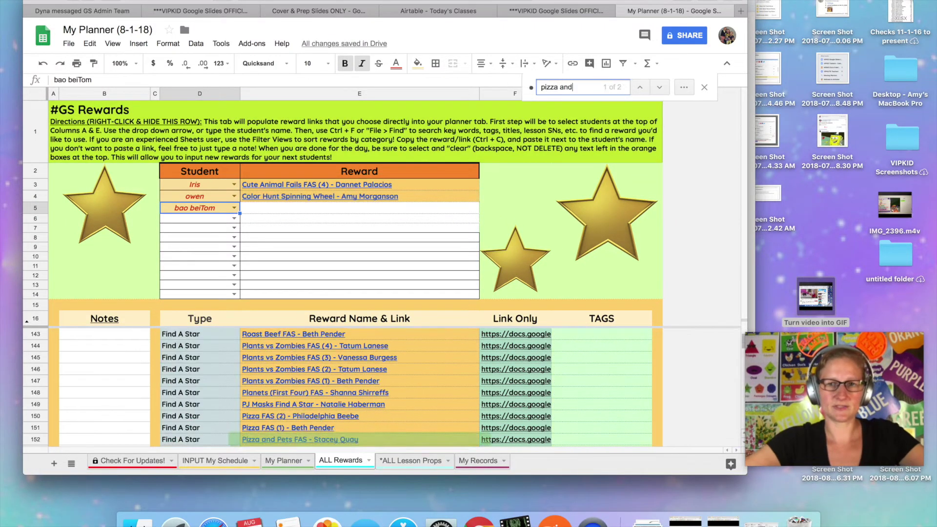
left_click(279, 441)
key("cmd+c")
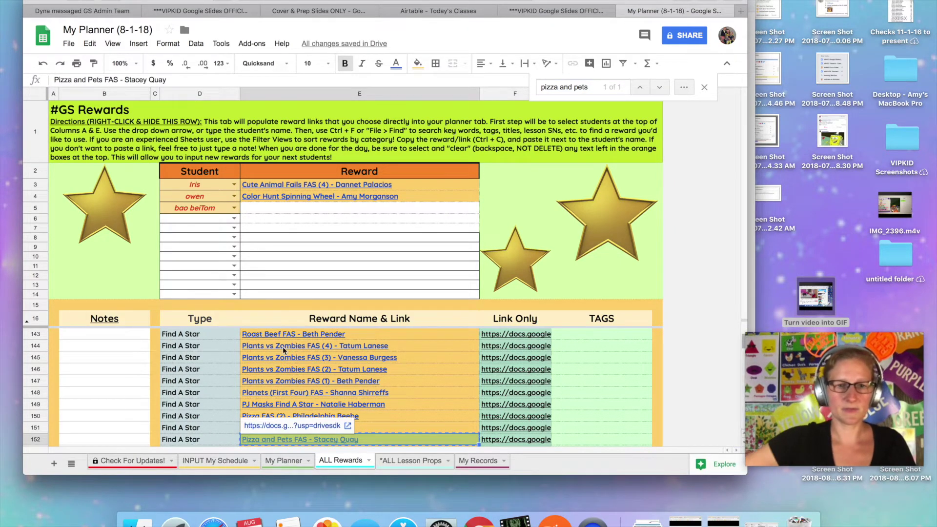
left_click(276, 210)
key("super+v")
Step: Choose the fourth scheduled student in cell D6 and search the rewards sheet for "paw patrol"
left_click(234, 220)
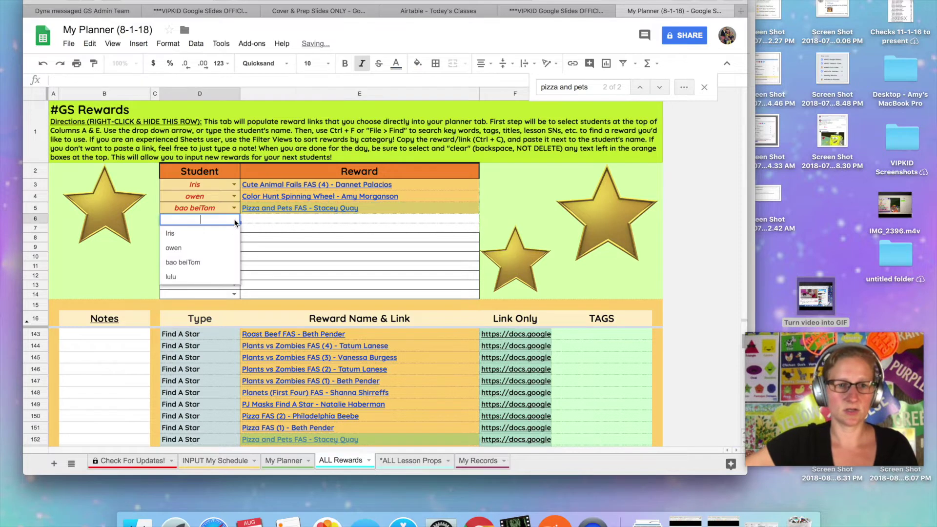
left_click(210, 279)
triple_click(596, 88)
type("paw patrol")
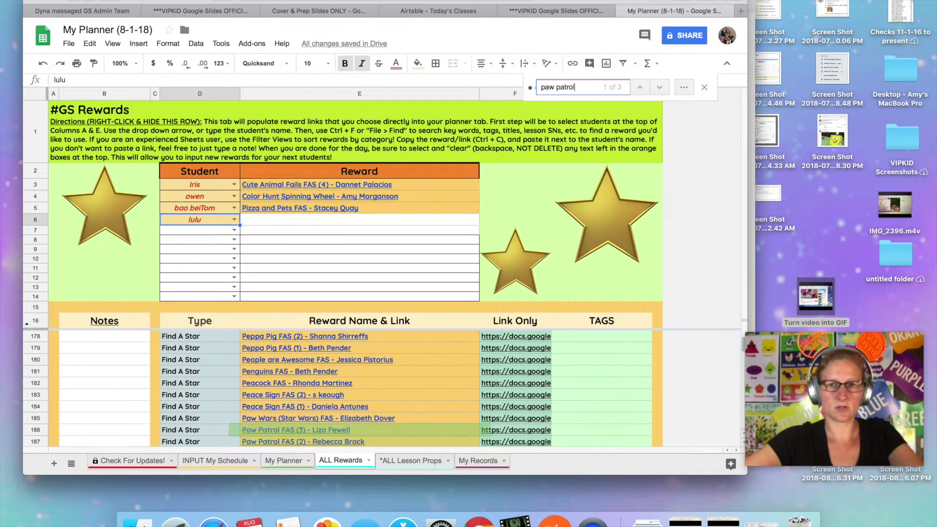
Step: Copy the Paw Patrol (8 pups) Puzzle reward link into E6 and check the assigned rewards on the My Planner sheet
left_click(659, 88)
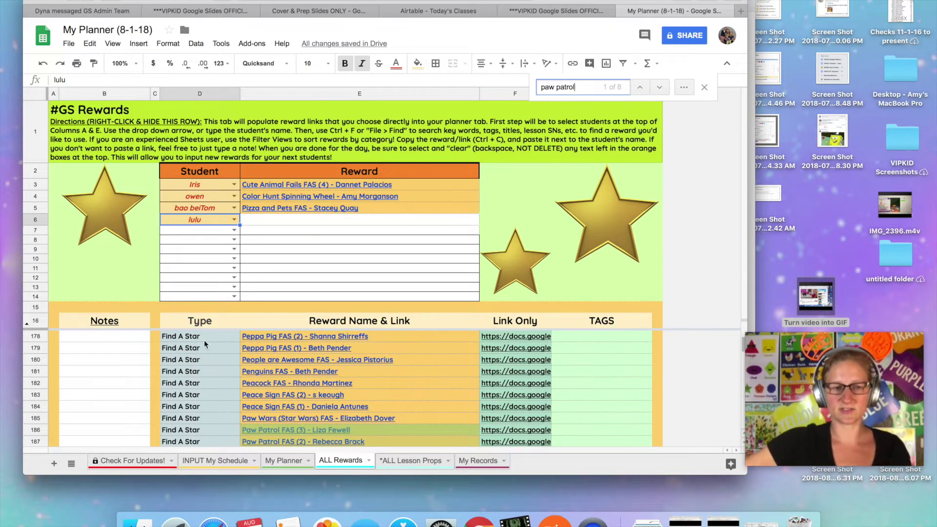
left_click(659, 88)
left_click(659, 88)
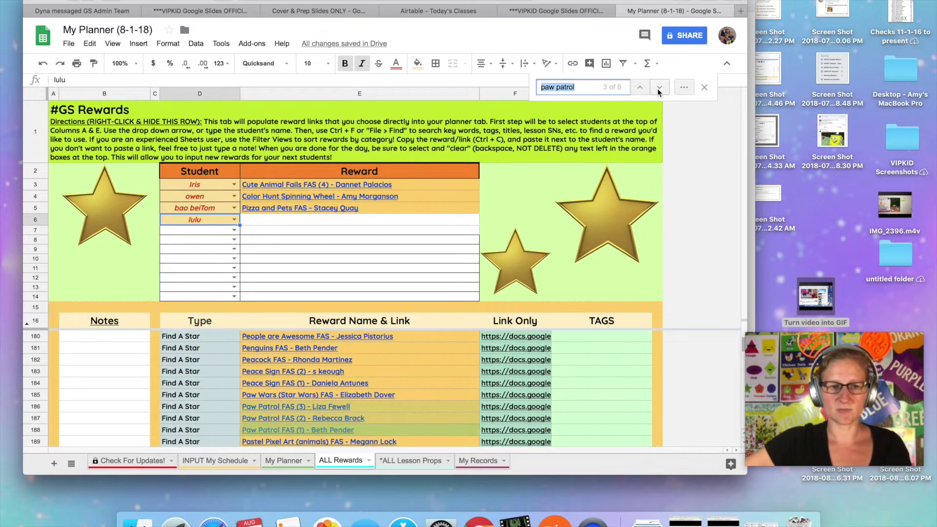
left_click(658, 88)
left_click(659, 88)
left_click(659, 88)
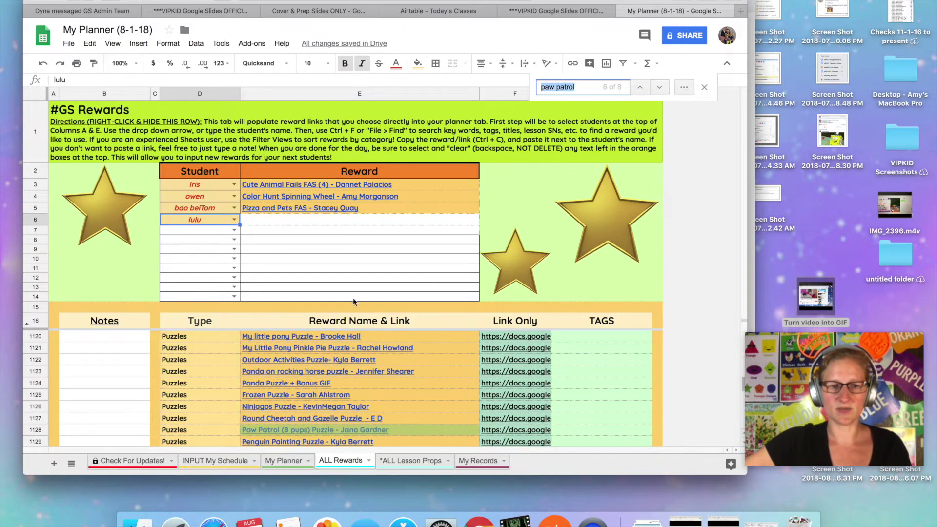
left_click(263, 429)
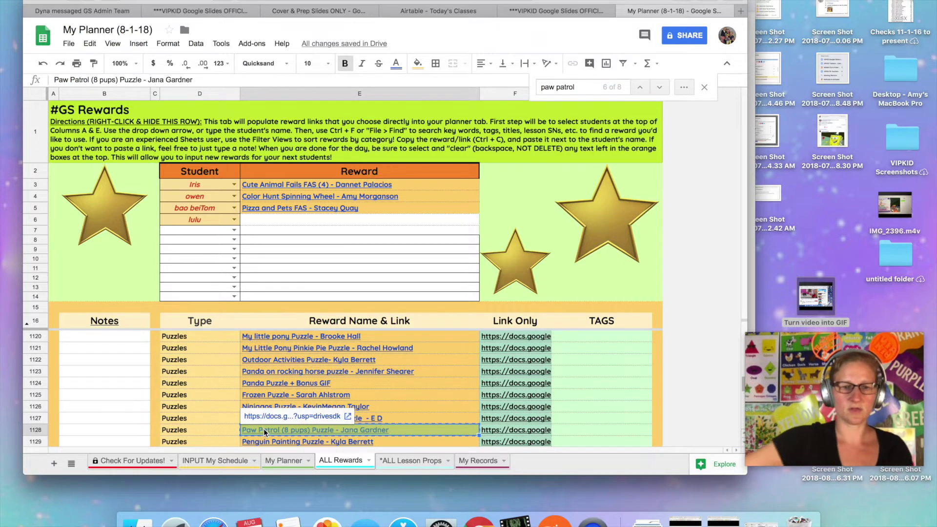
left_click(279, 219)
key("cmd+v")
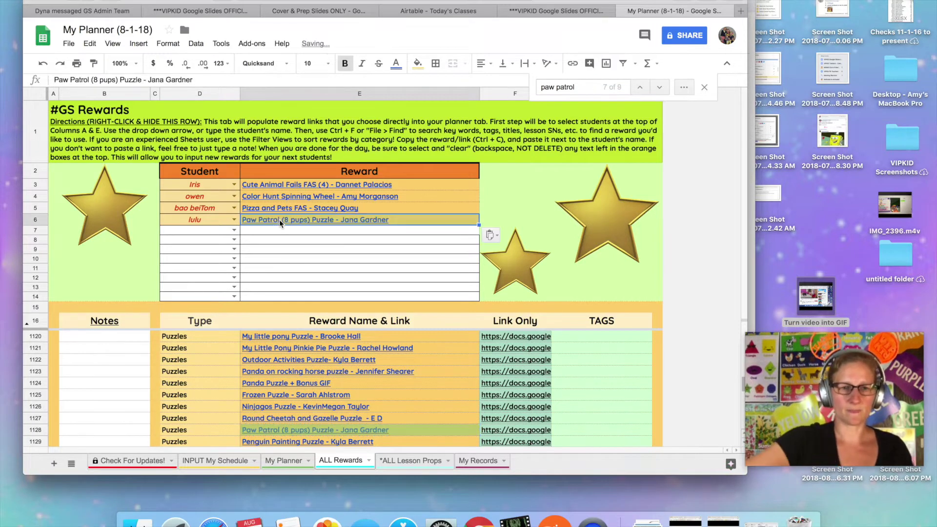
left_click(282, 460)
scroll(630, 323, "up", 3)
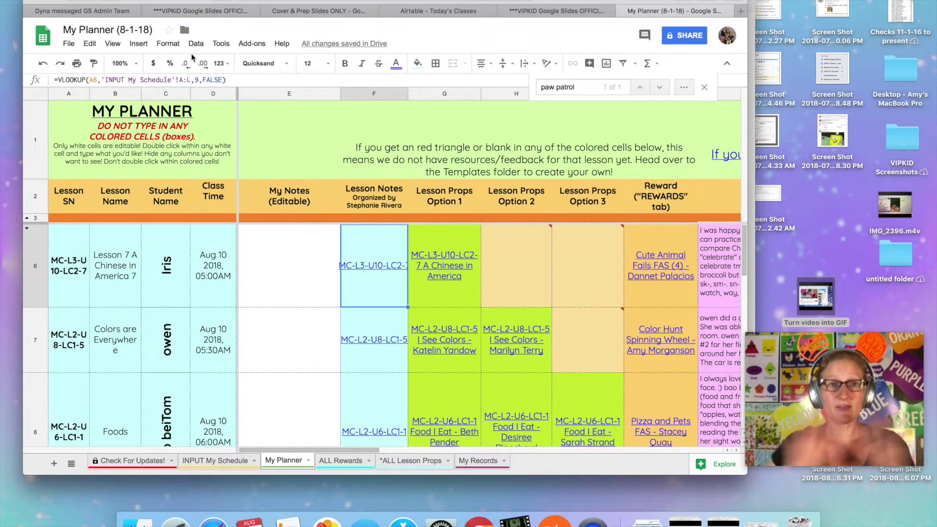
Step: Minimize the planner and class schedule windows and restore the Blank Lessons and Blank Rewards browser windows
left_click(46, 1)
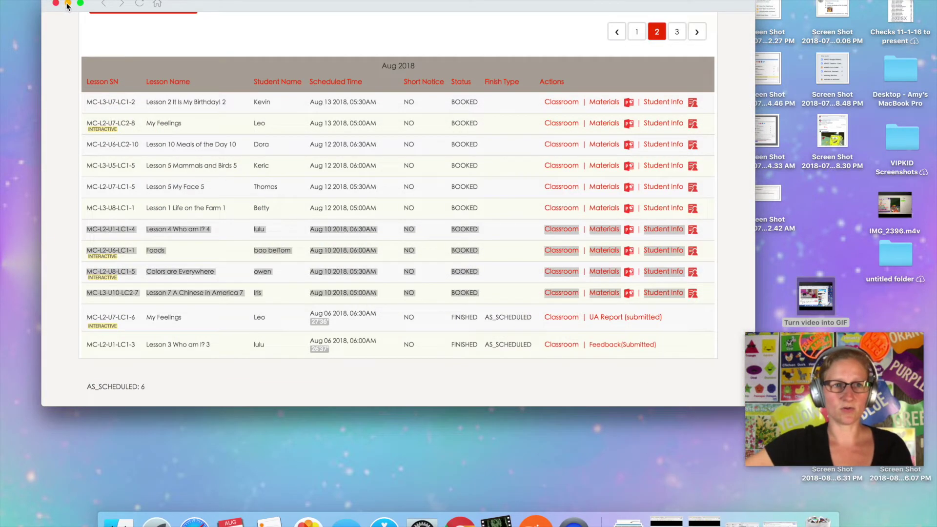
left_click(68, 4)
left_click(647, 520)
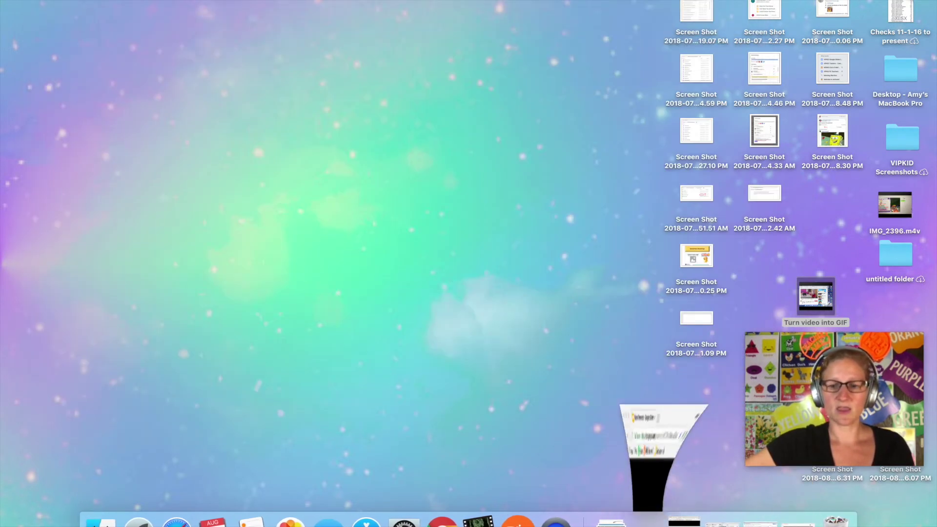
left_click(648, 520)
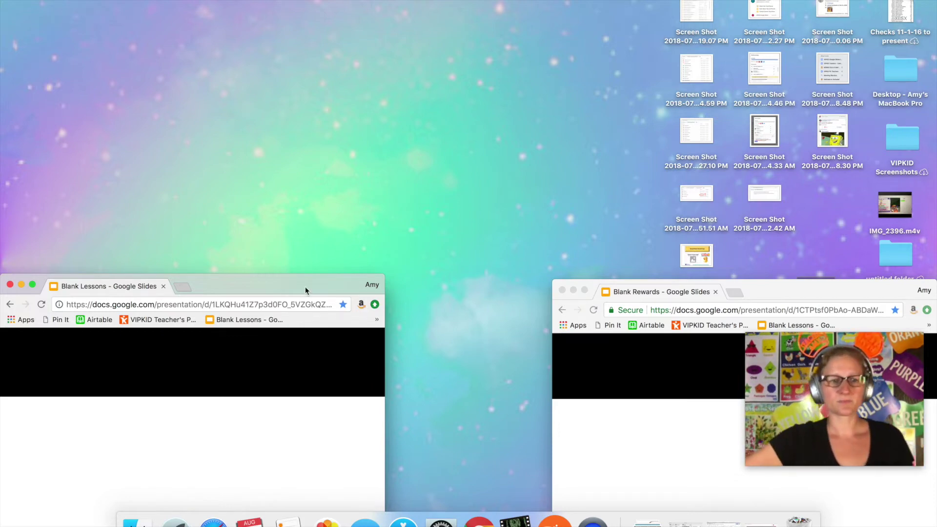
Step: Open the bookmarked My Planner (8-1-18) spreadsheet beside Blank Lessons in a new tab, move that window higher, and show the My Planner sheet
left_click(185, 286)
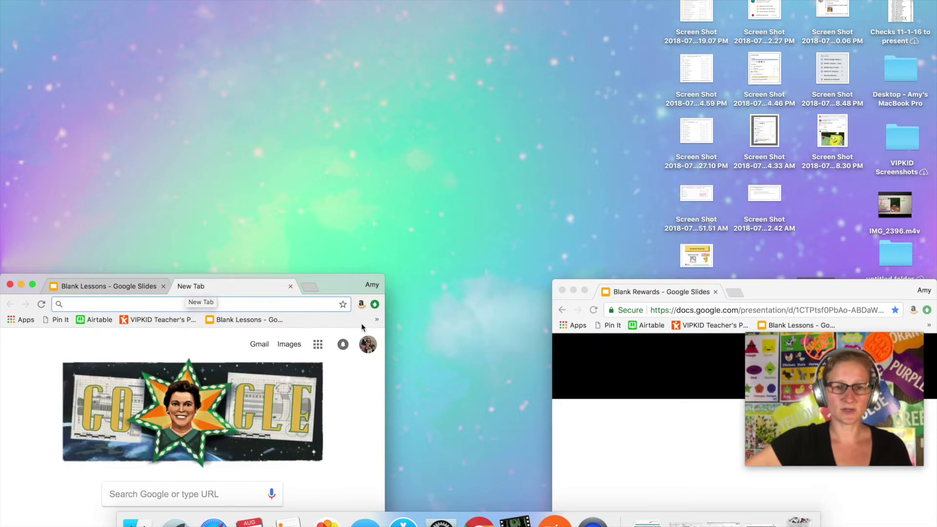
left_click(378, 320)
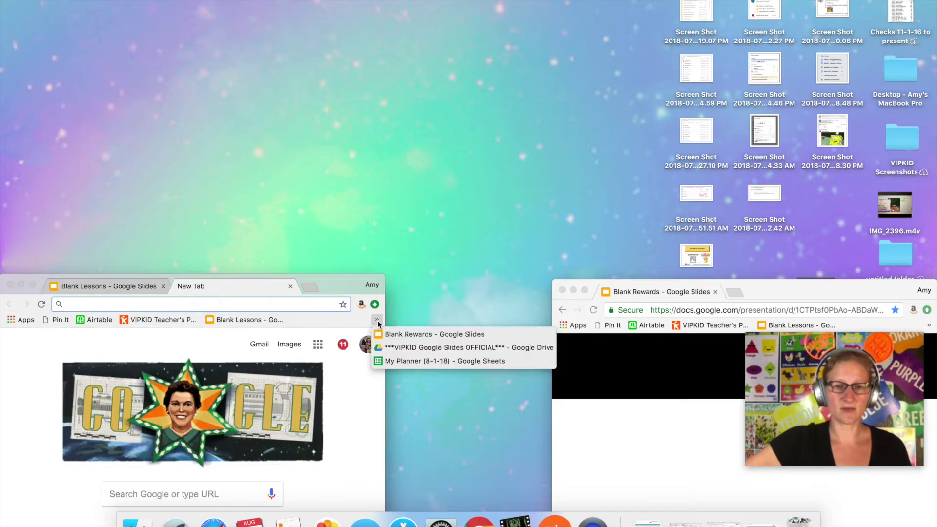
left_click(405, 361)
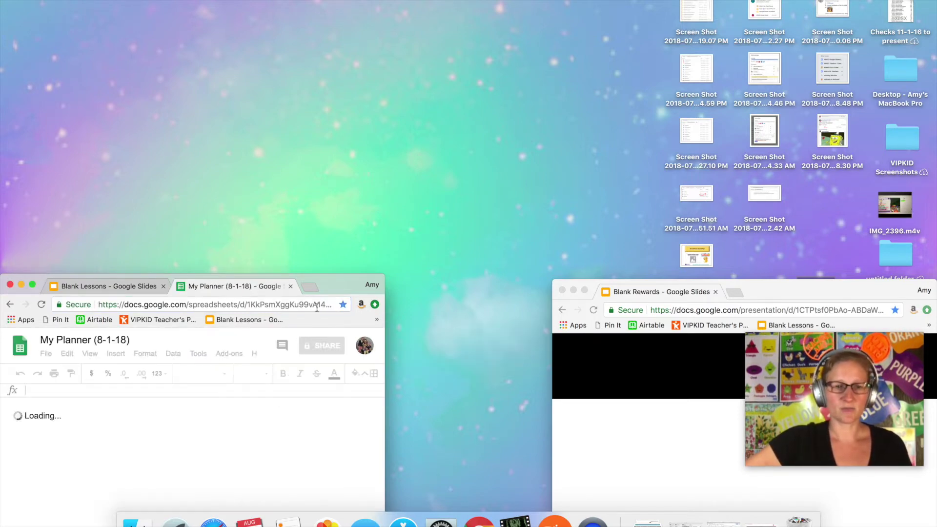
left_click_drag(334, 280, 379, 85)
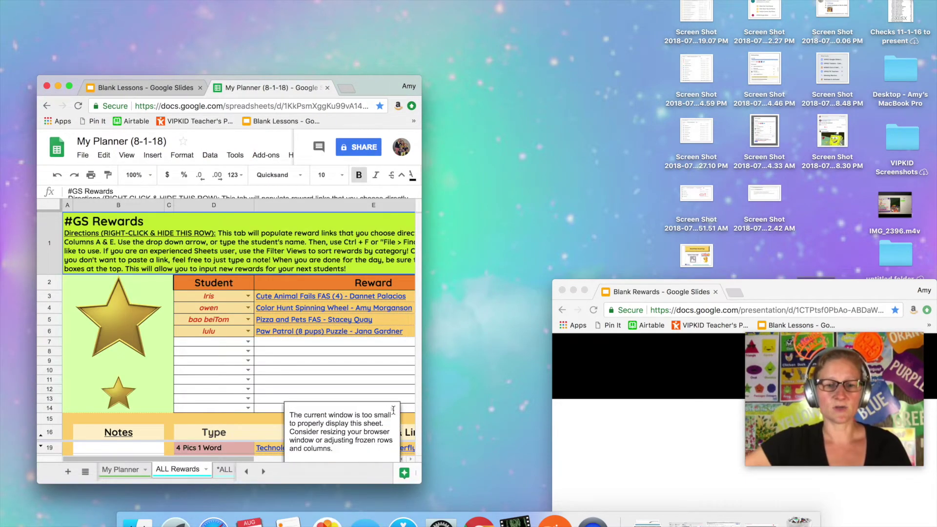
left_click(391, 409)
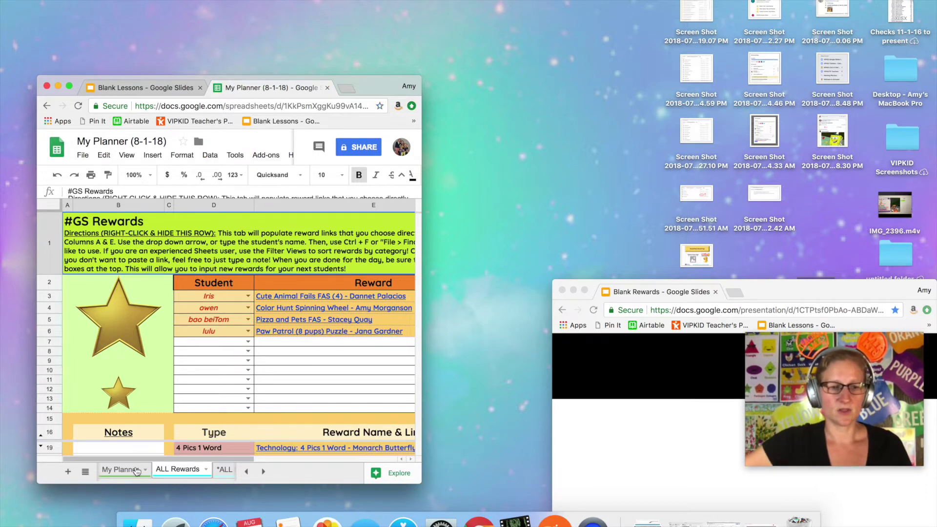
left_click(137, 471)
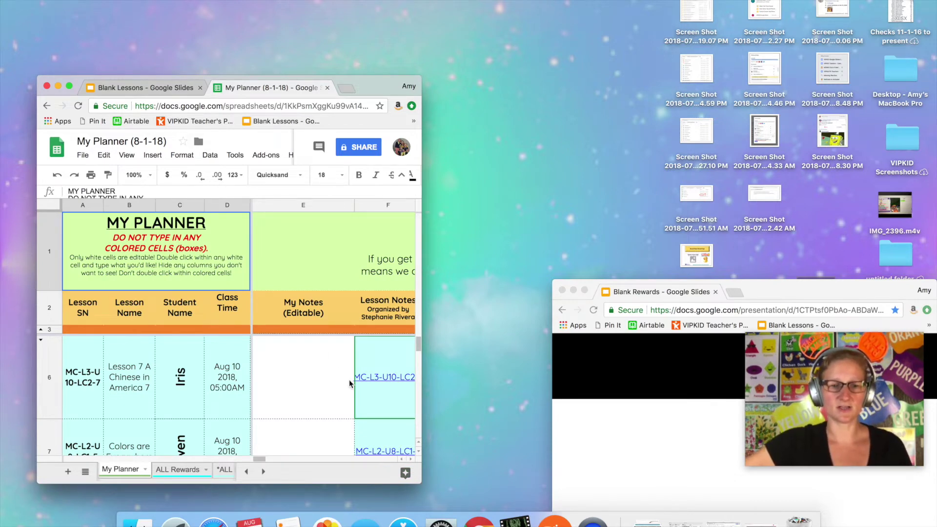
Step: Open the Lesson Props Option 1 slides for MC-L3-U10-LC2-7 A Chinese in America and start them in Presenter view
scroll(349, 383, "right", 2)
scroll(349, 383, "down", 1)
scroll(349, 383, "up", 1)
mouse_move(357, 377)
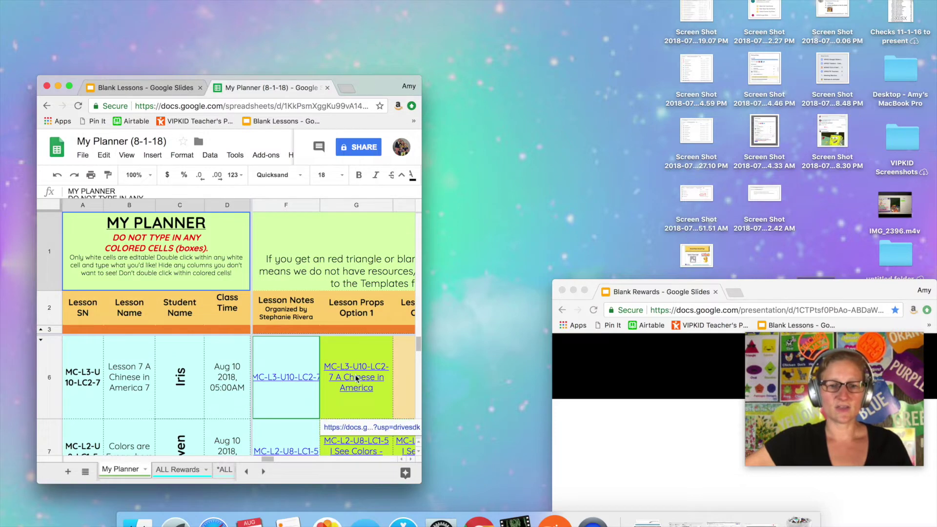
left_click(347, 429)
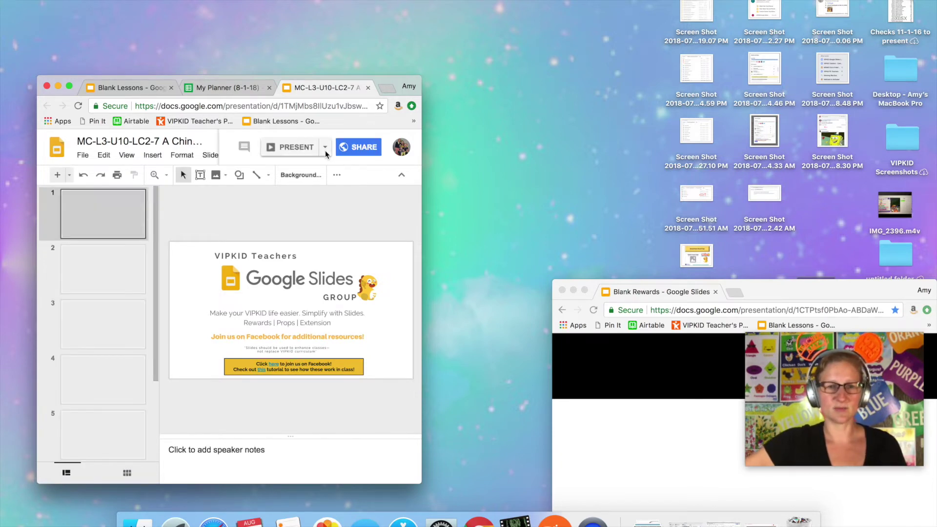
left_click(325, 148)
left_click(267, 175)
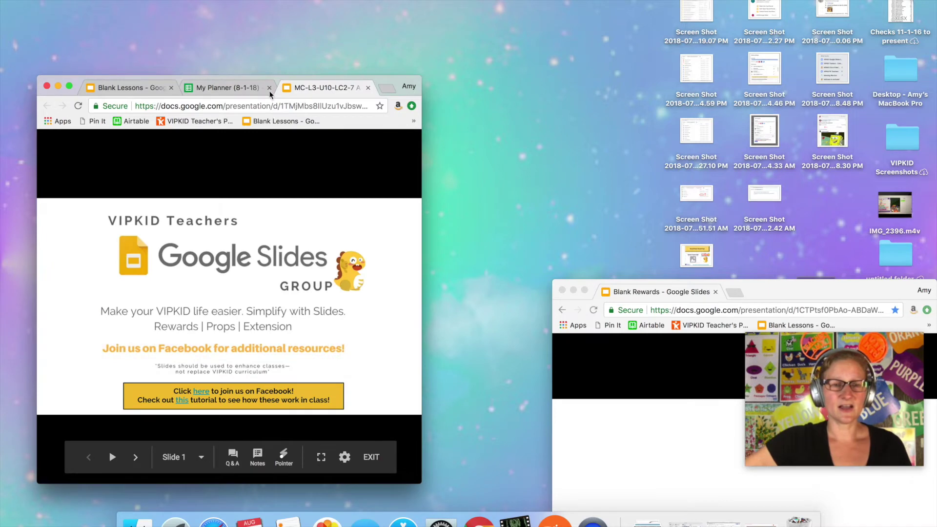
Step: Return to the planner, open the Option 1 props for MC-L2-U8-LC1-5 I See Colors, and start them in Presenter view
left_click(242, 88)
left_click(359, 434)
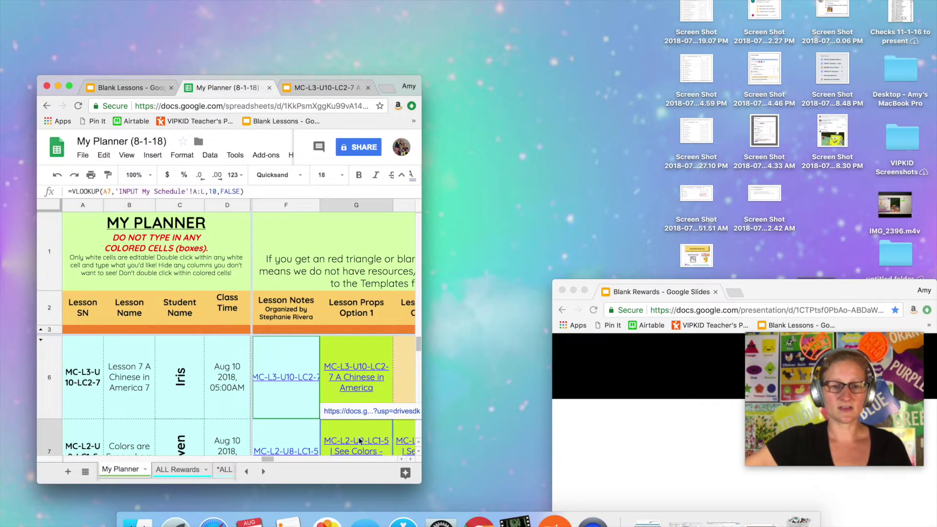
left_click(369, 415)
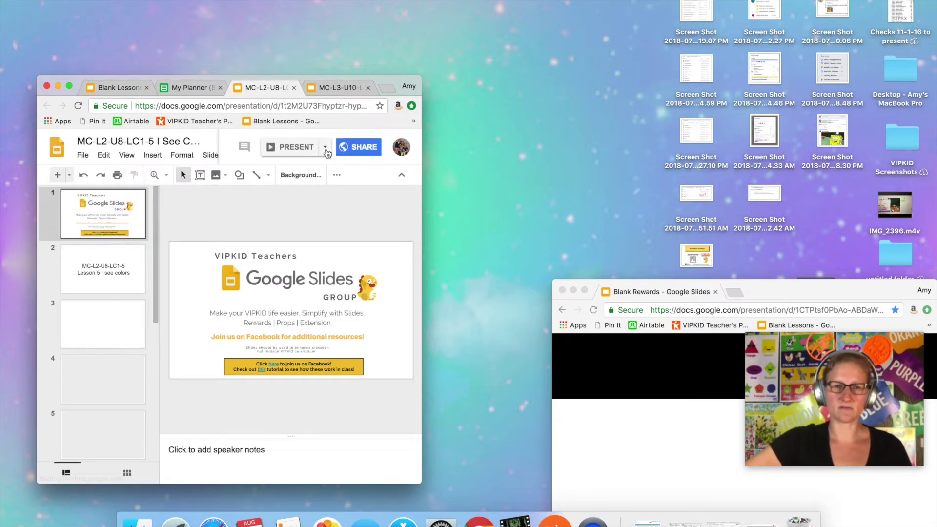
left_click(325, 147)
left_click(277, 174)
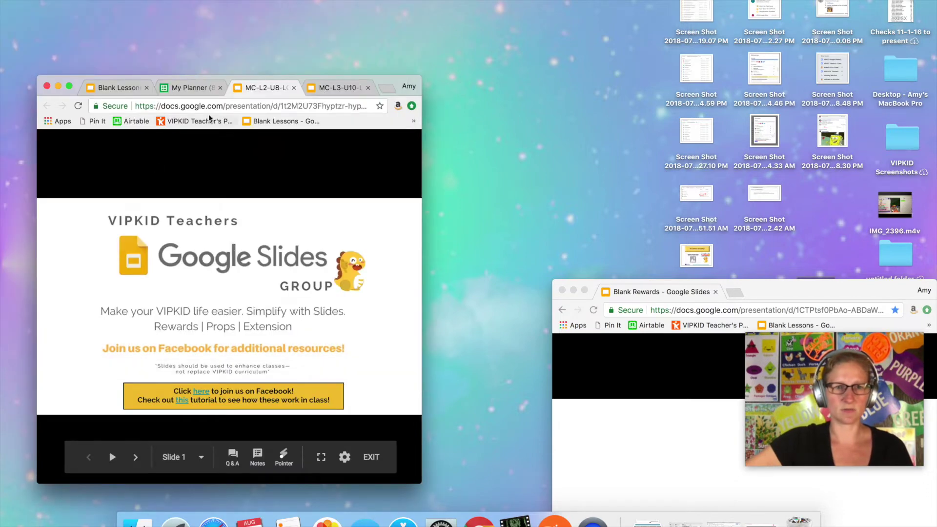
Step: Return to the planner, open the Option 1 props for MC-L2-U6-LC1-1 Food I Eat, and start them in Presenter view
left_click(192, 88)
left_click(335, 386)
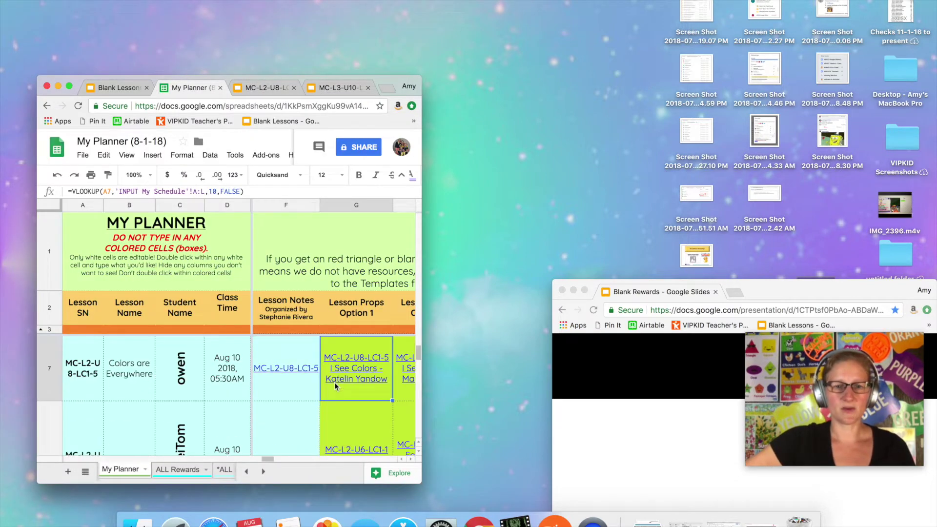
scroll(334, 382, "down", 1)
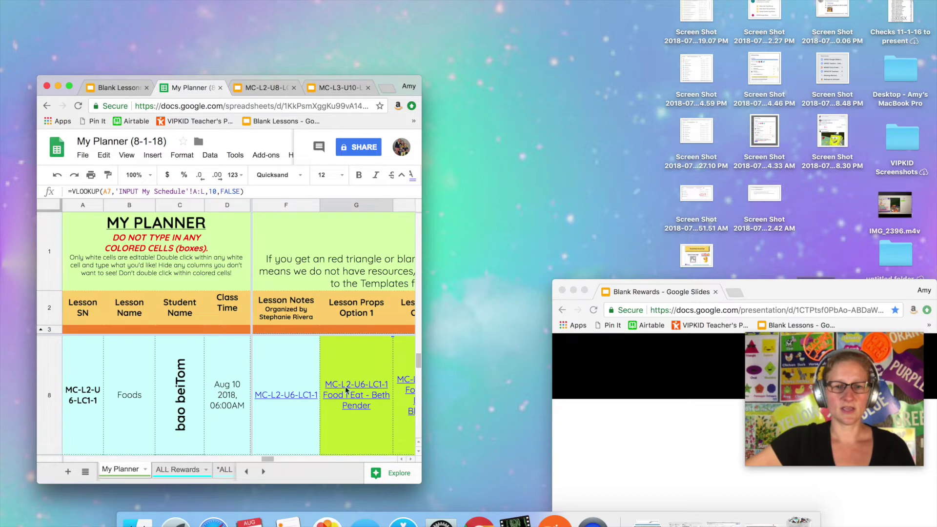
left_click(348, 392)
left_click(355, 460)
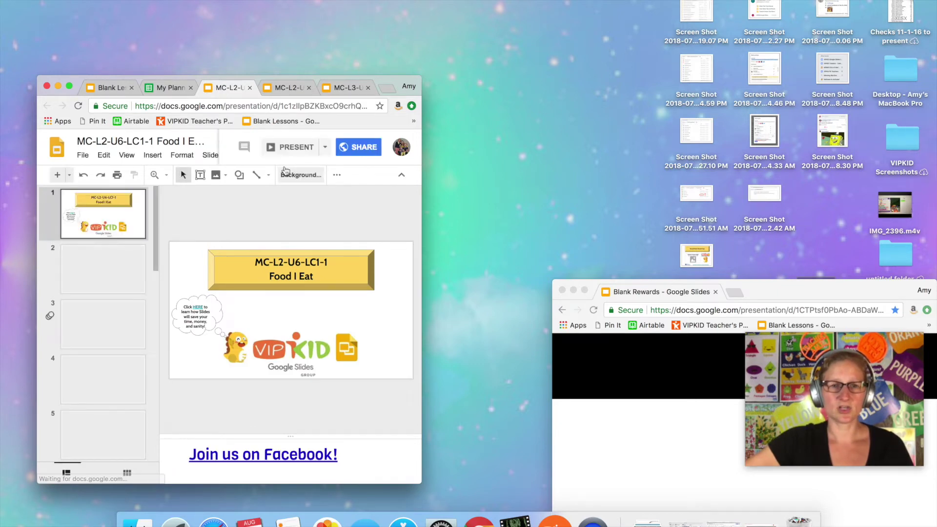
left_click(325, 147)
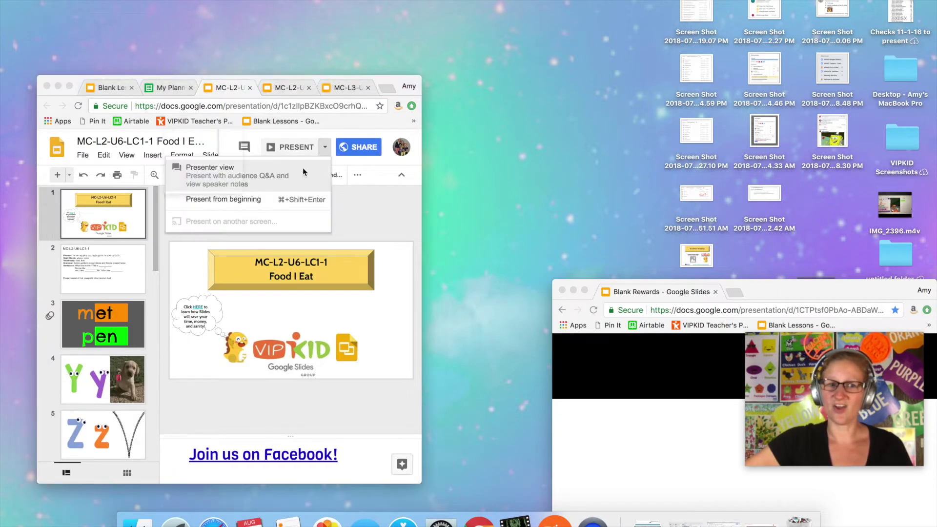
left_click(303, 168)
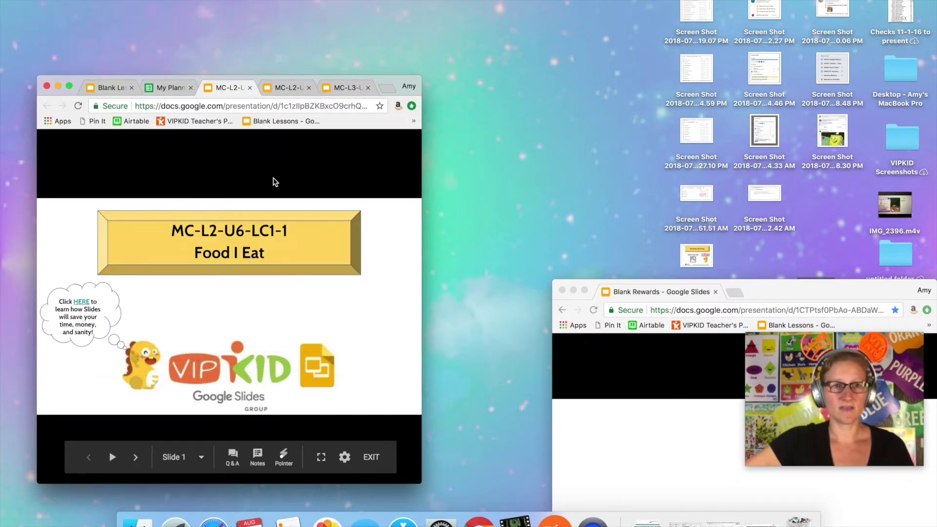
Step: Return to the planner, open the Option 1 props for MC-L2-U1-LC1-4 Who am I, and start them in Presenter view
left_click(167, 88)
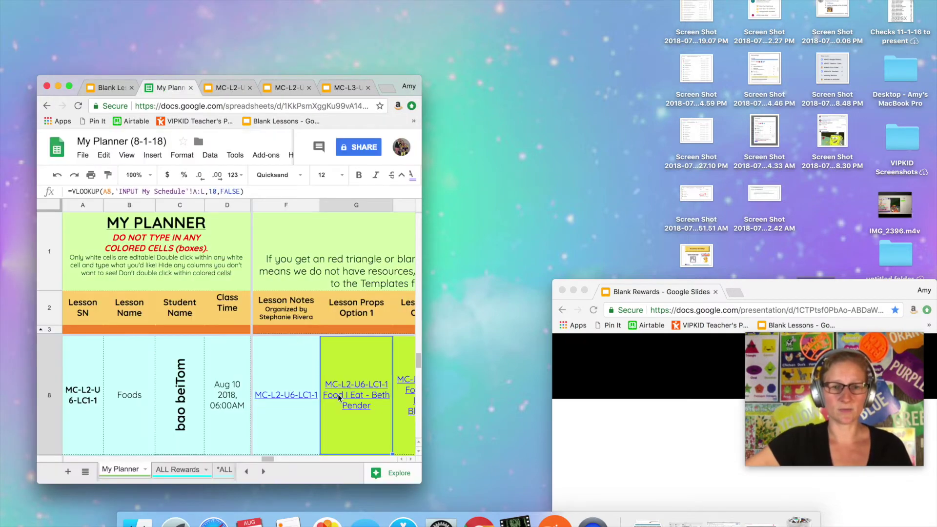
scroll(338, 398, "down", 2)
left_click(354, 367)
left_click(358, 383)
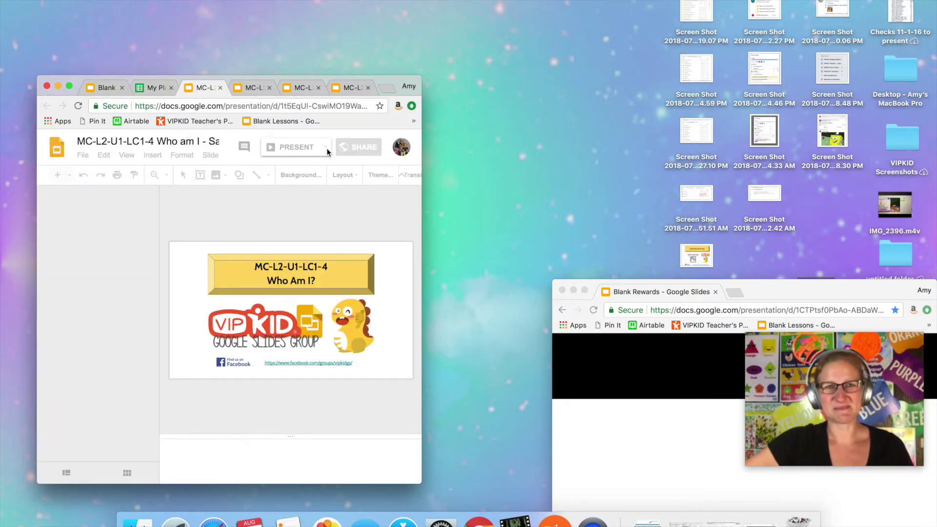
left_click(326, 148)
left_click(297, 173)
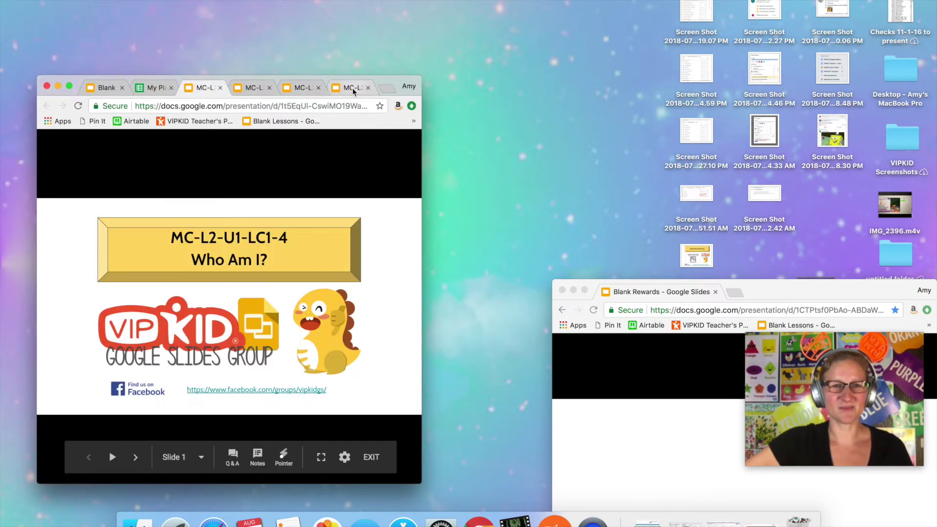
Step: Flip through the opening slides of all four presented lesson decks in class order, ending back on the first class's deck
left_click(351, 87)
left_click(267, 270)
left_click(268, 271)
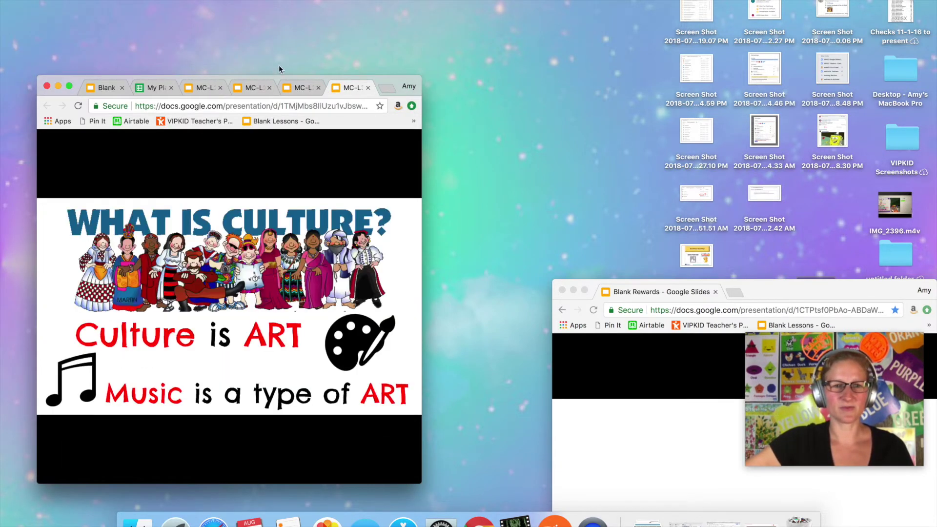
left_click(303, 90)
left_click(267, 235)
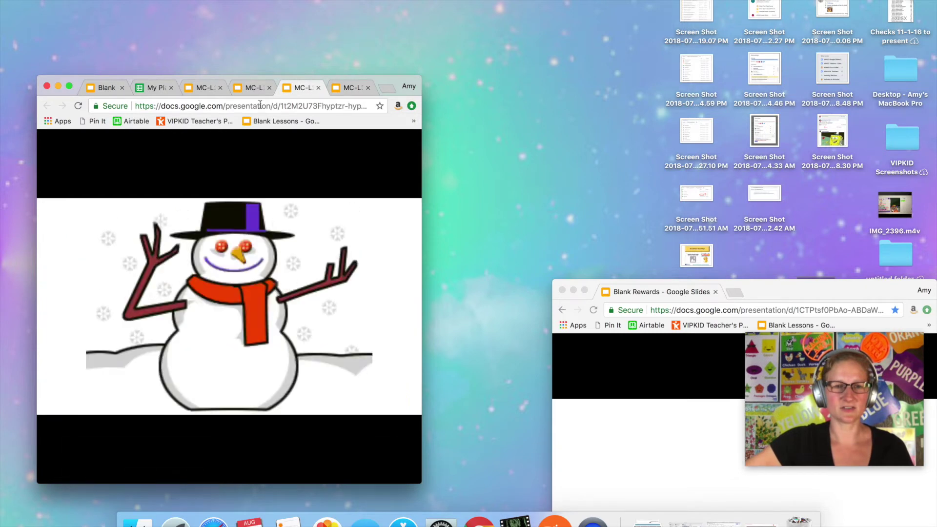
left_click(255, 89)
left_click(253, 234)
left_click(251, 241)
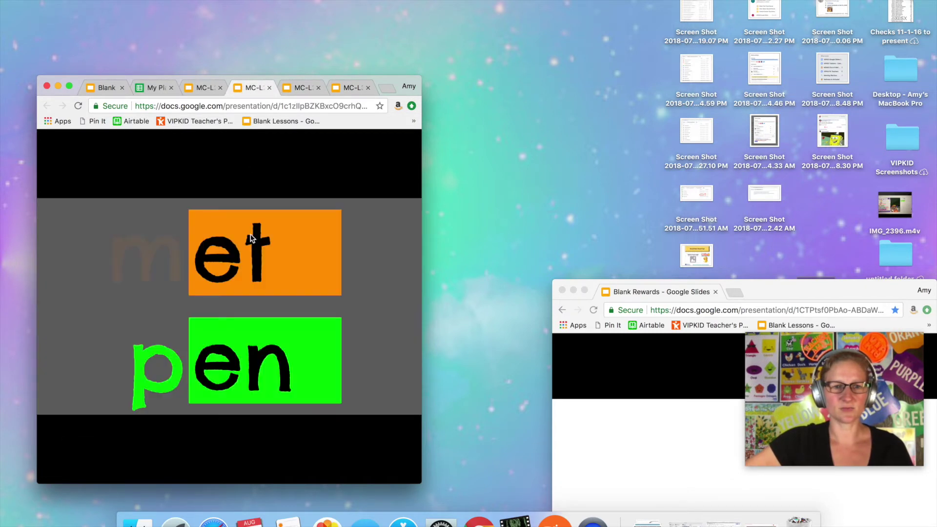
left_click(205, 87)
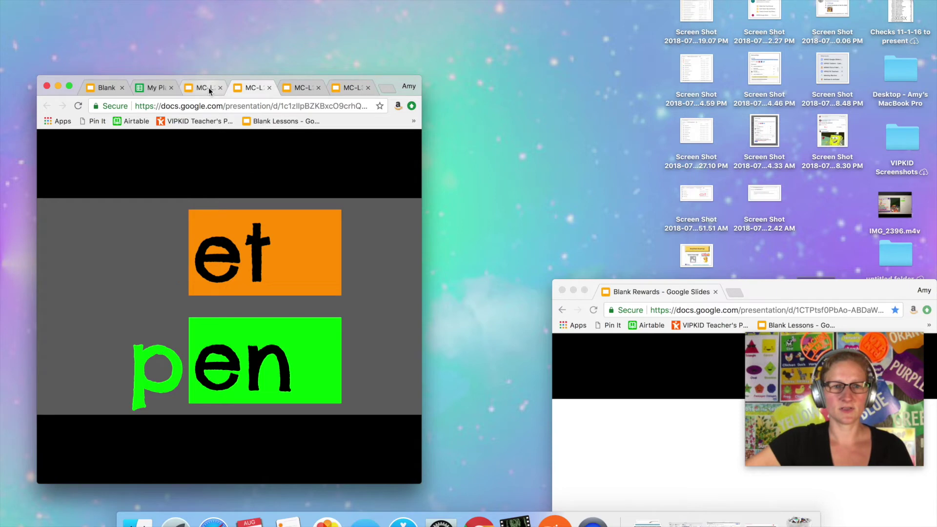
left_click(241, 276)
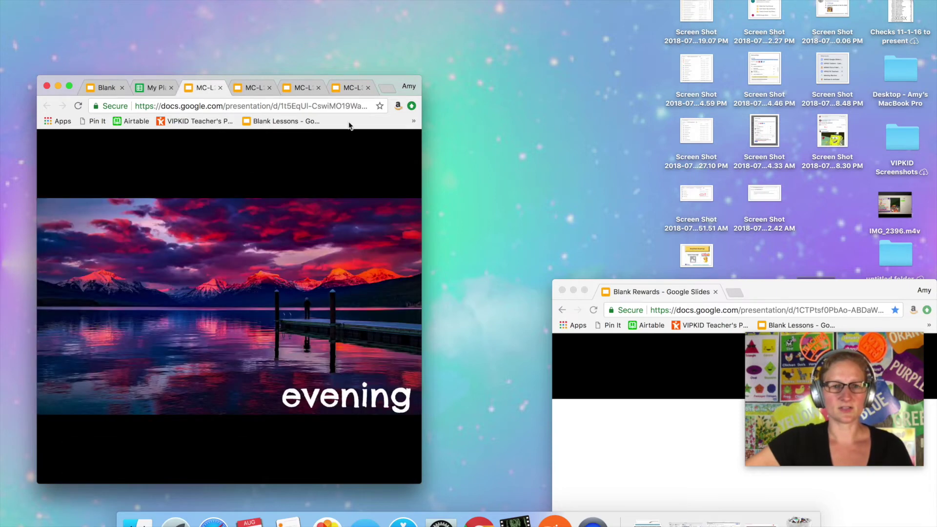
left_click(358, 88)
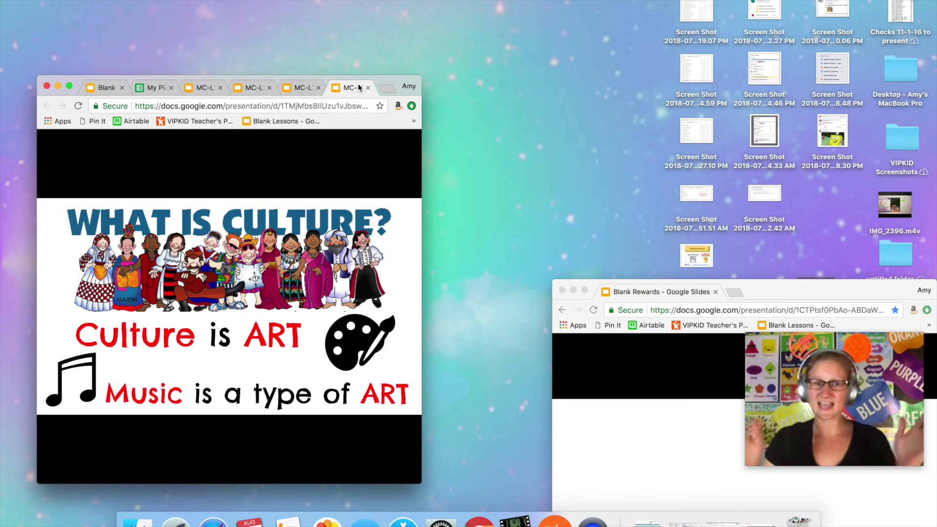
Step: Reposition the lesson props window and the Blank Rewards window on the desktop so the whole rewards window is accessible
left_click_drag(382, 77, 342, 277)
left_click(777, 300)
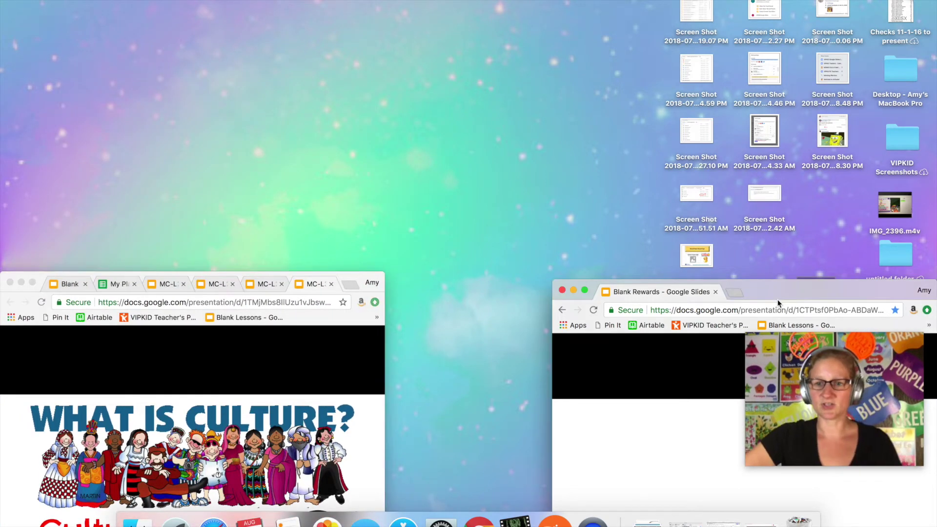
left_click_drag(811, 293, 682, 70)
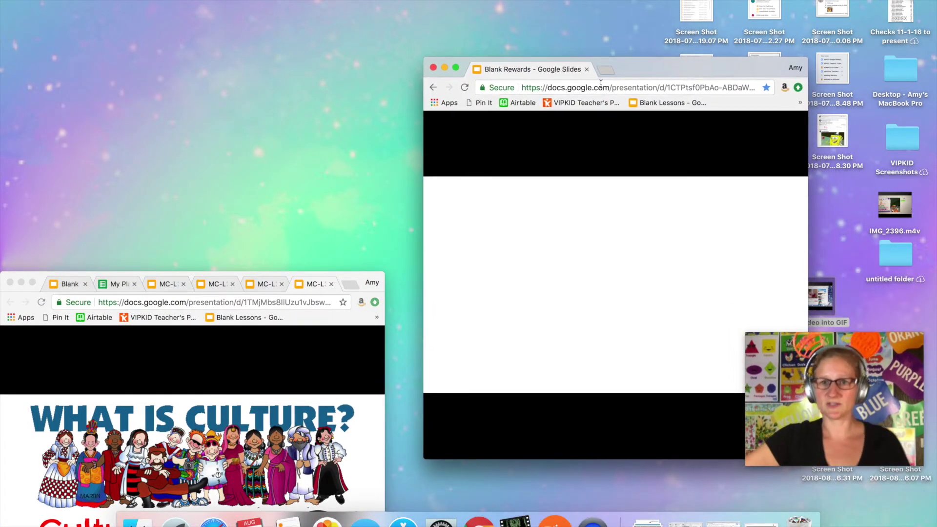
Step: Open the bookmarked My Planner (8-1-18) in a new tab of the rewards window, clear the window of obstructions, and dismiss the window-size notice
left_click(605, 69)
left_click(800, 103)
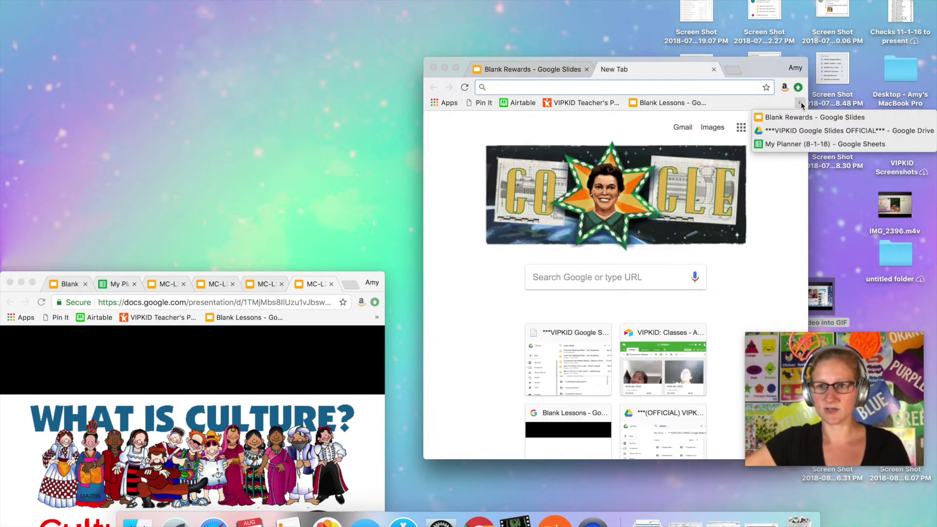
left_click(798, 145)
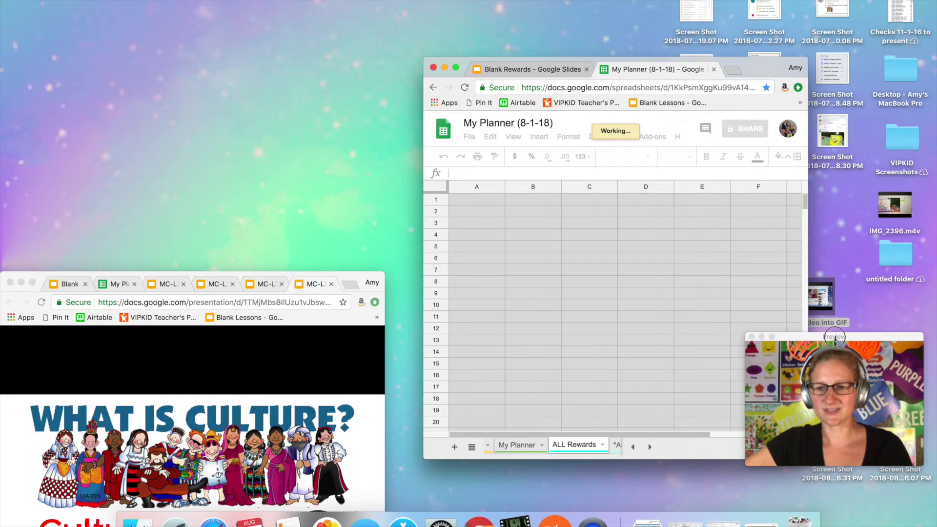
left_click_drag(834, 338, 848, 376)
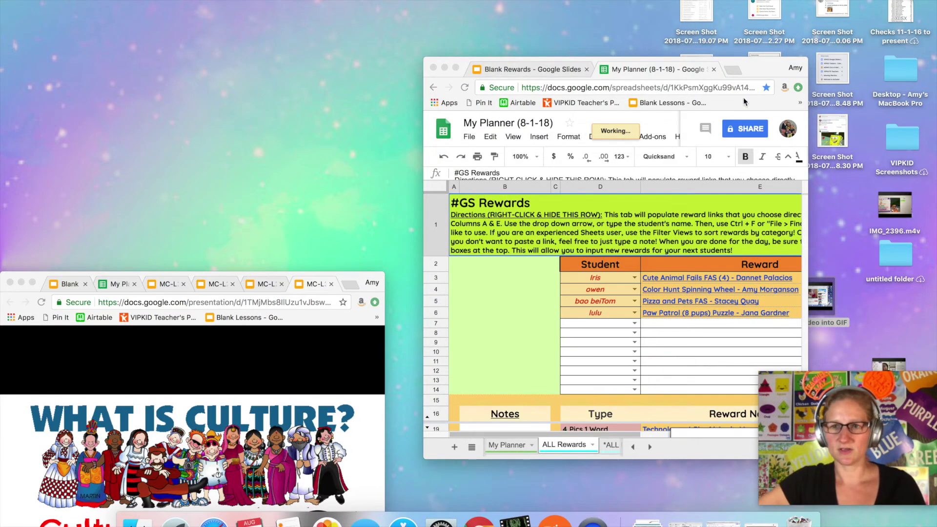
left_click_drag(763, 69, 725, 30)
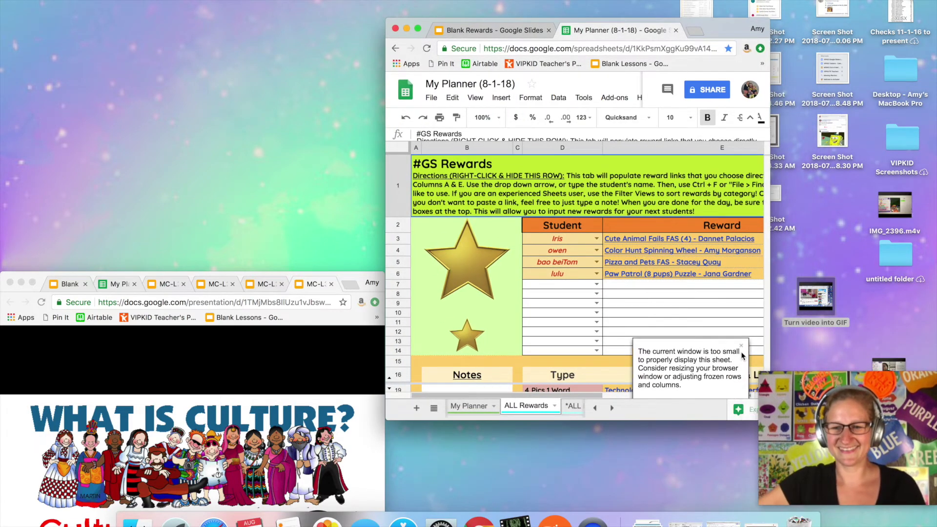
left_click(741, 346)
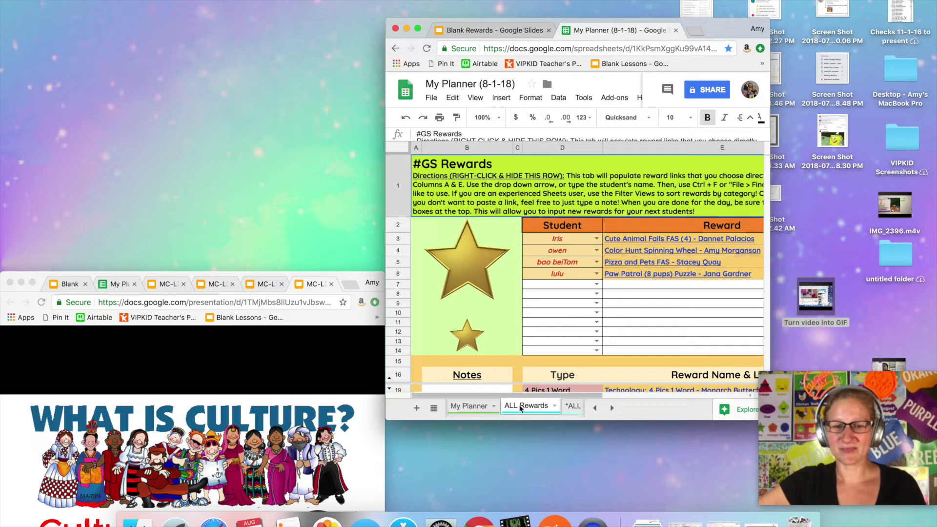
Step: Open the Cute Animal Fails FAS (4) reward slides for the first student from the ALL Rewards sheet
left_click(666, 239)
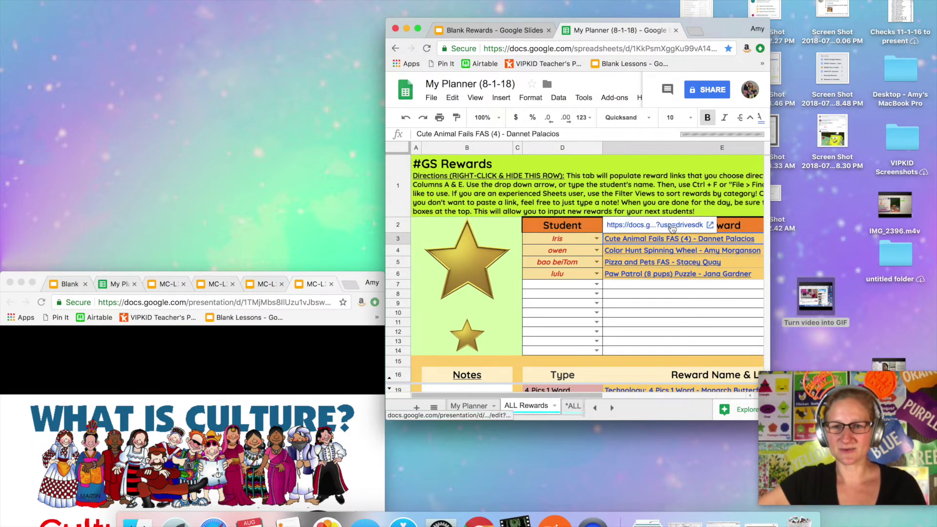
left_click(672, 225)
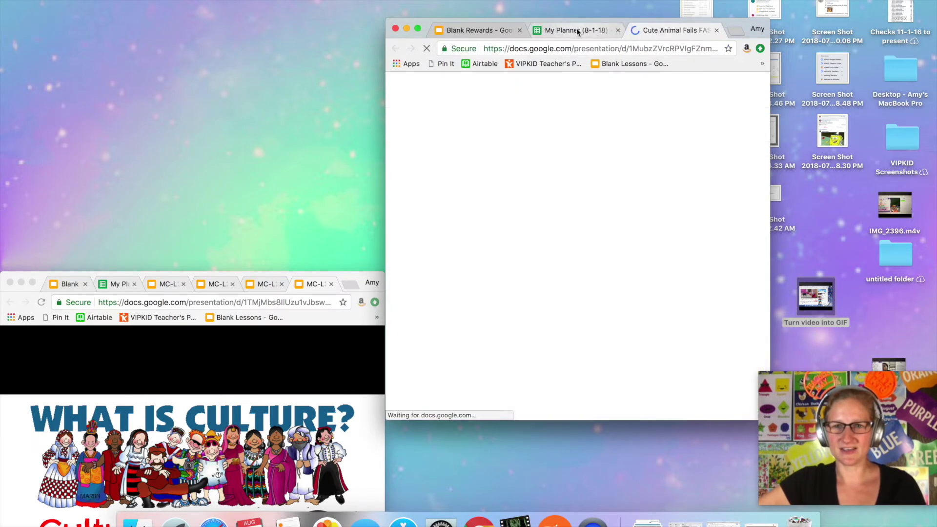
left_click(577, 31)
left_click(645, 31)
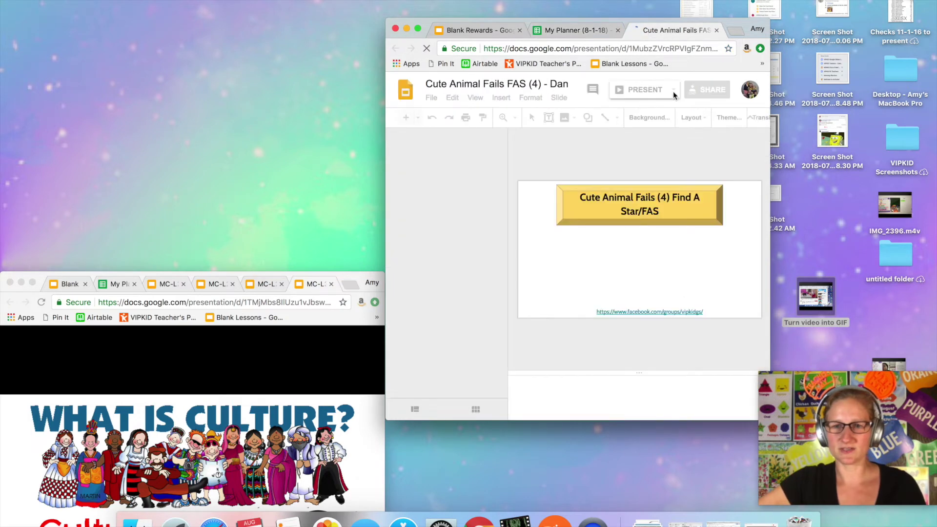